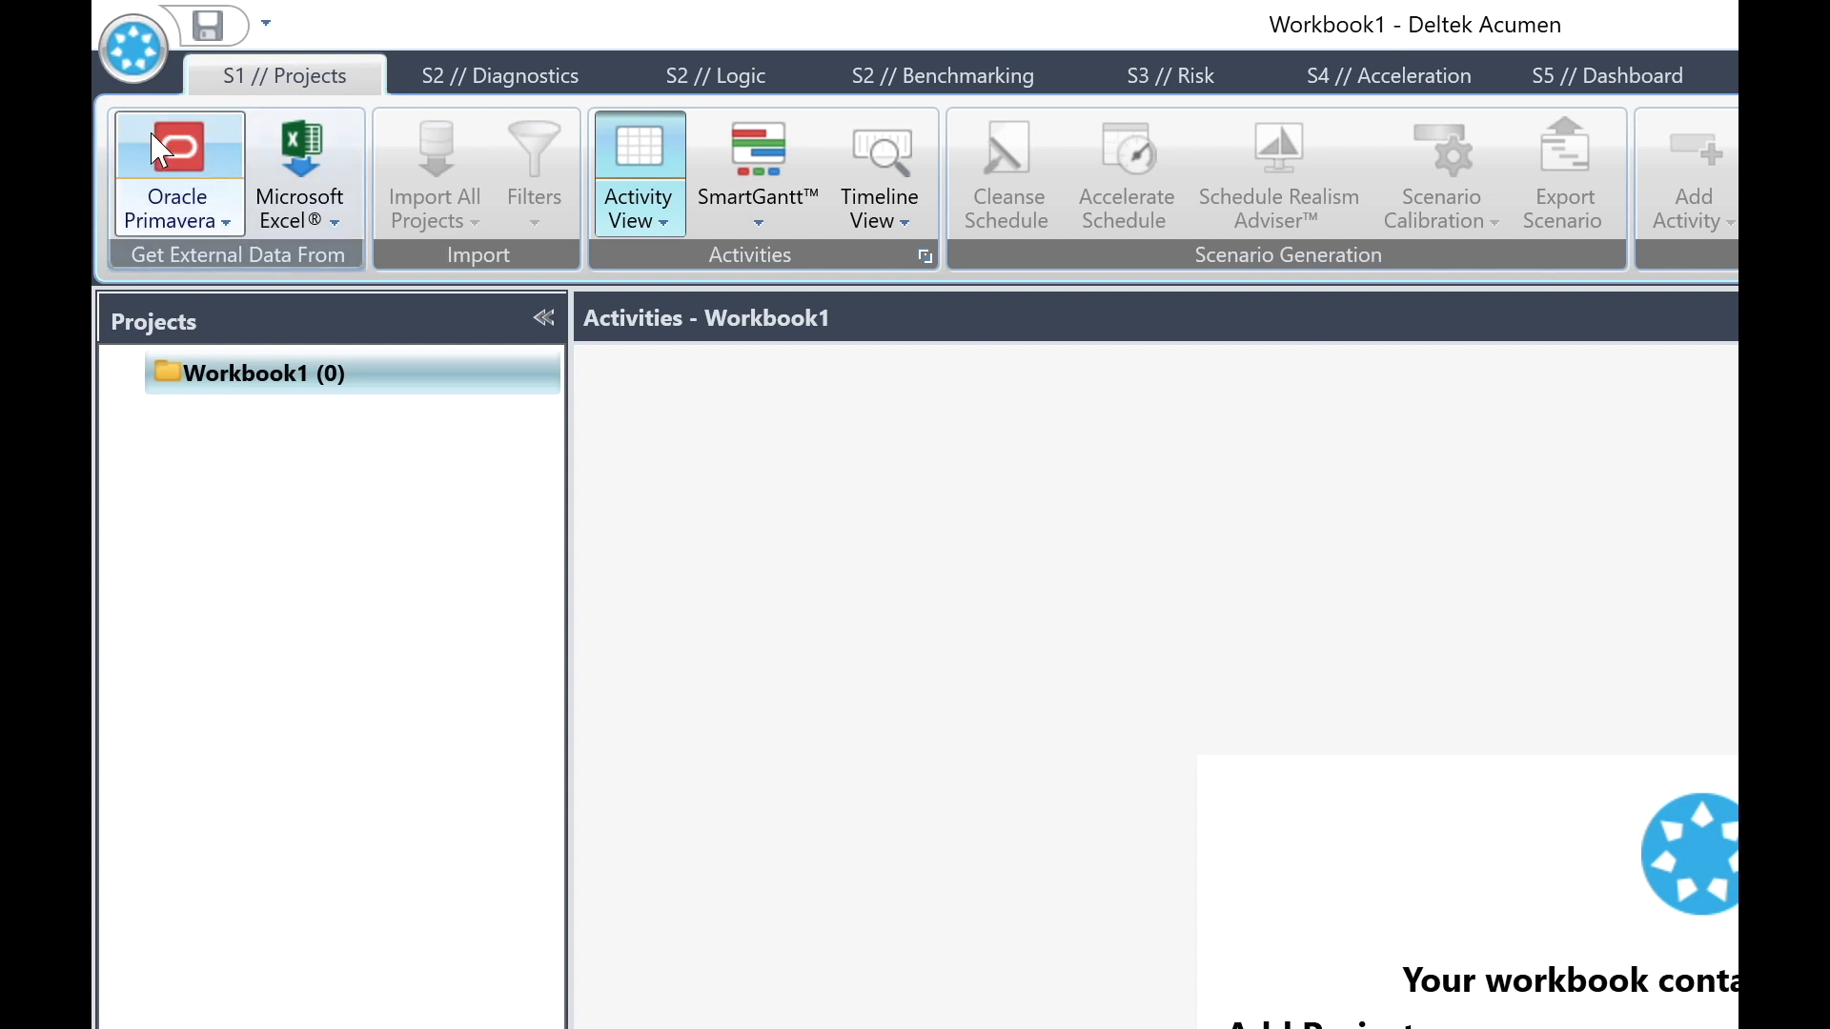
# Save the empty workbook as a Deltek Acumen Workbook named MyRiskWorkbook in the Acumen Fuse folder
pyautogui.click(139, 54)
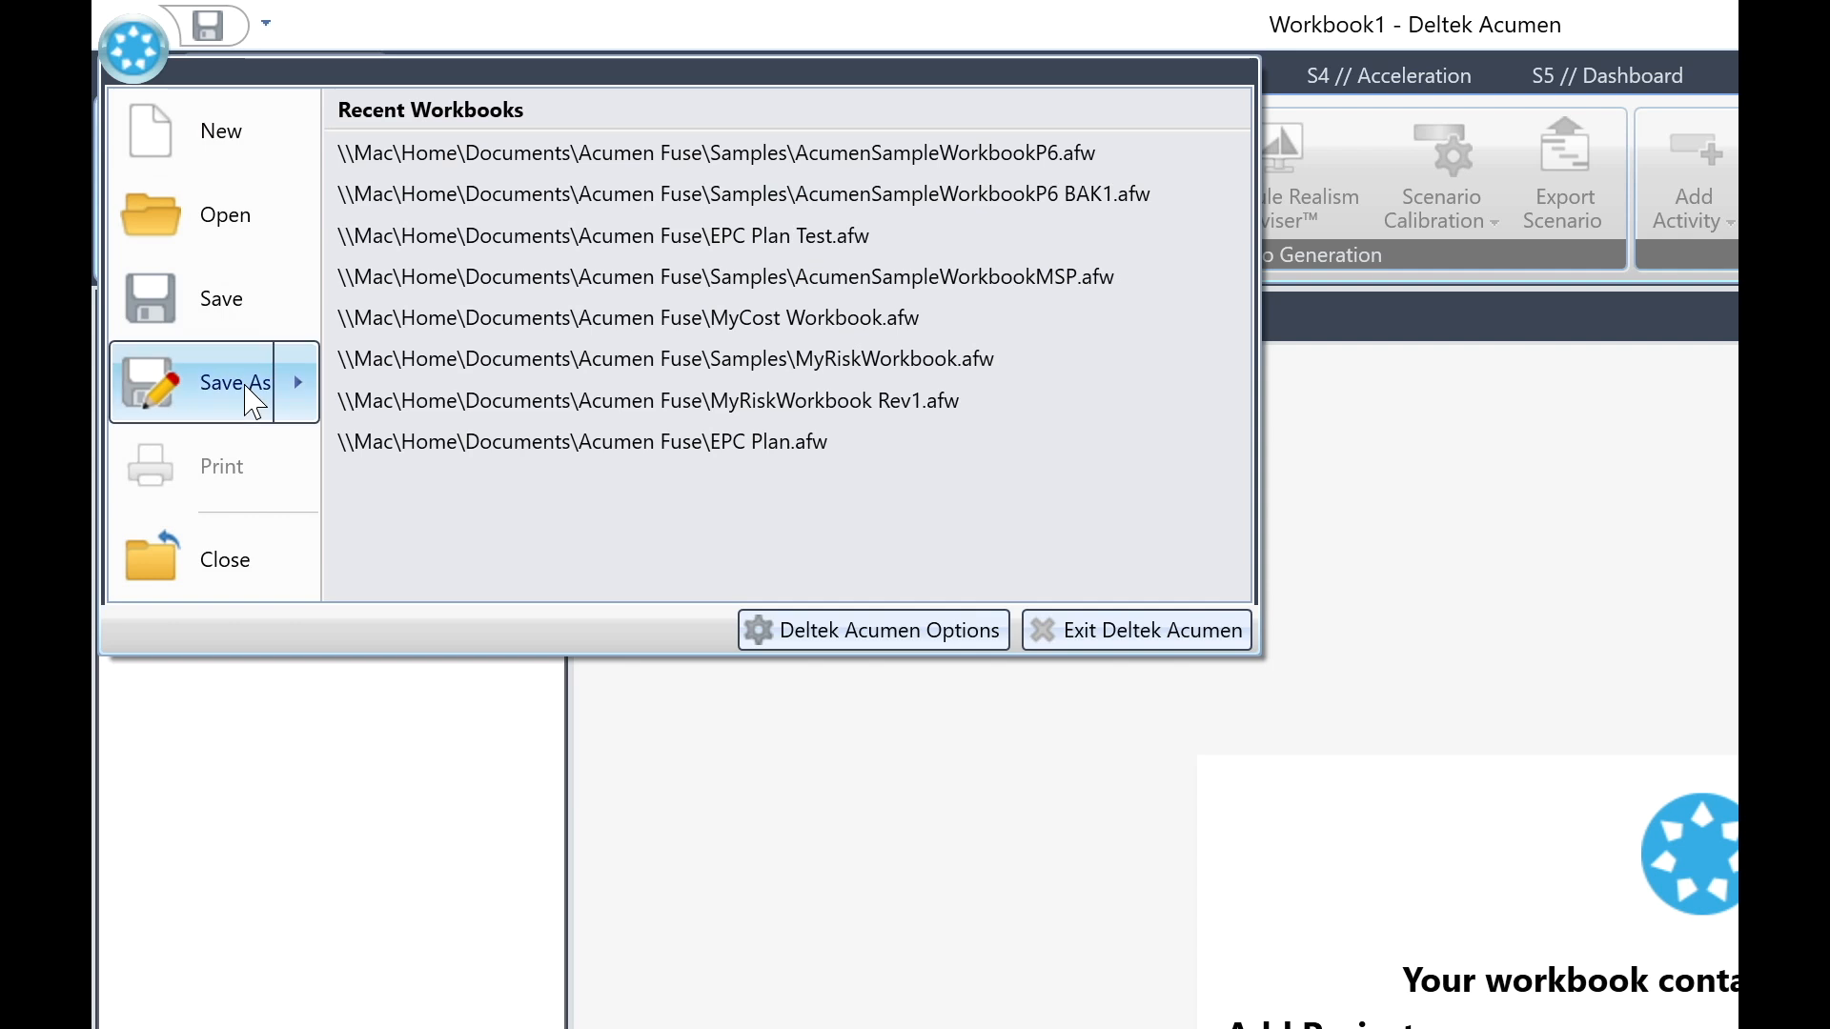
pyautogui.moveTo(301, 391)
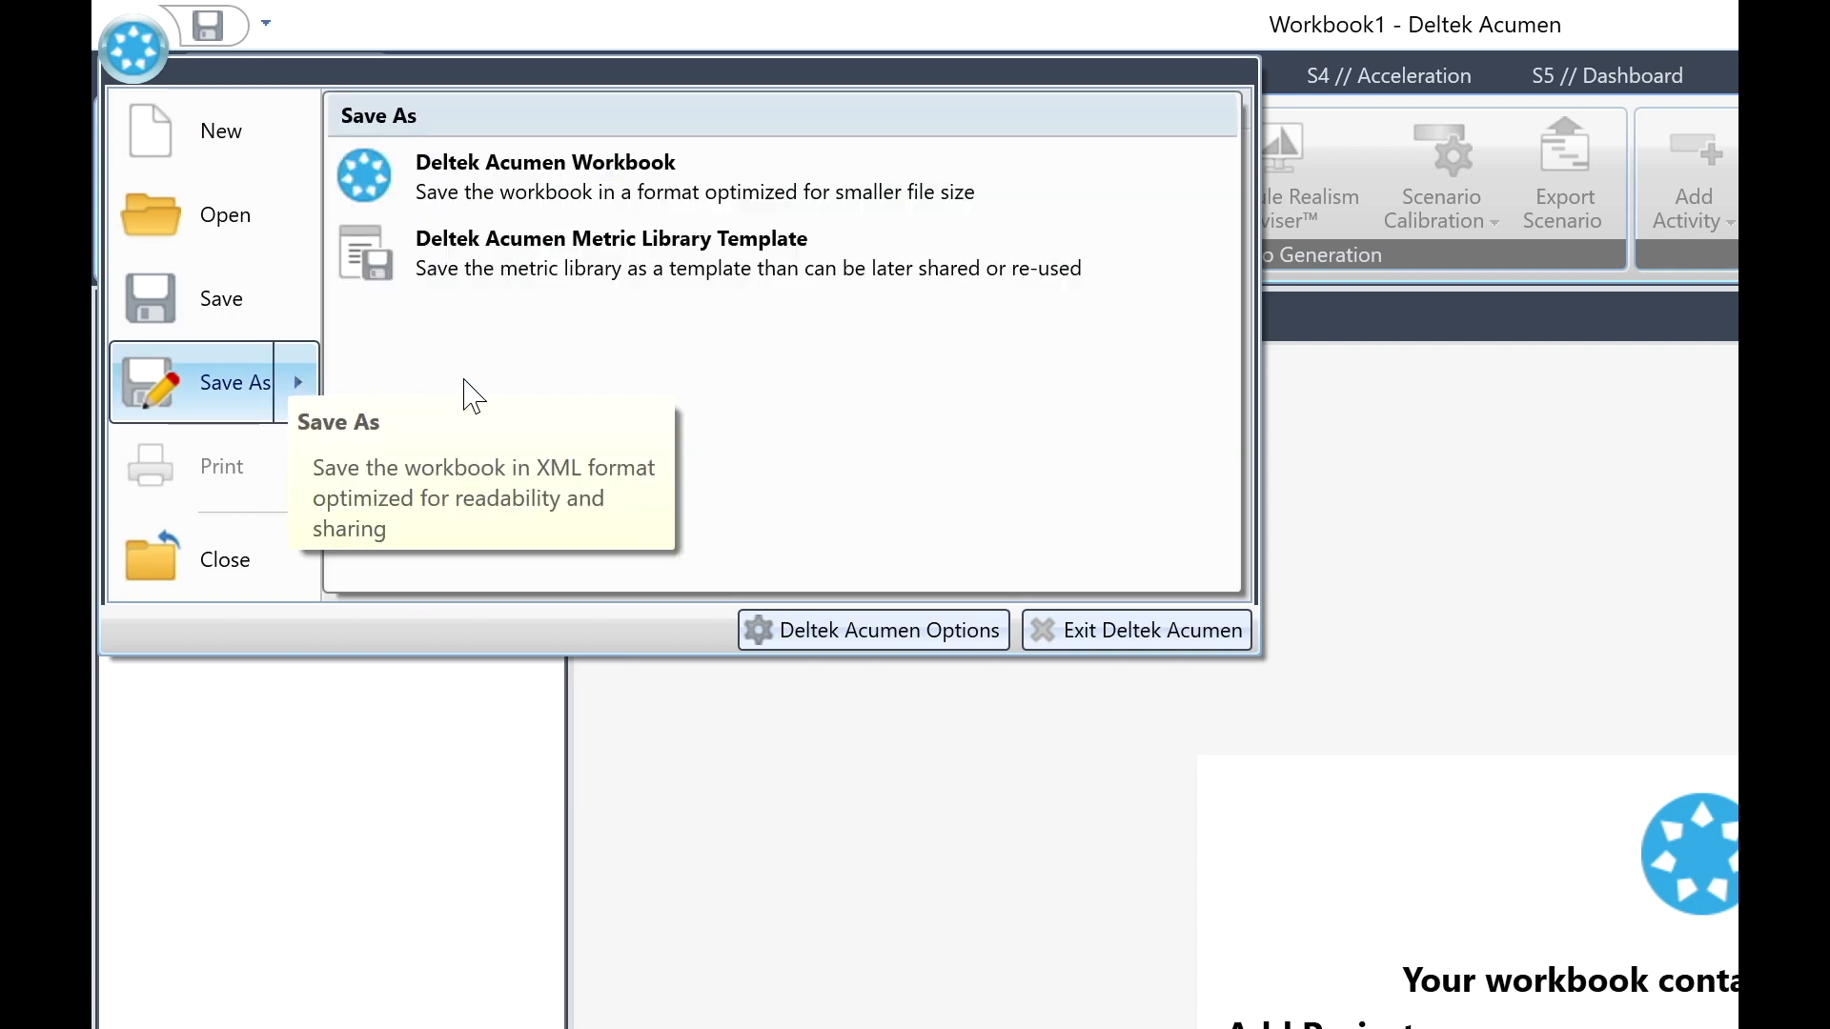
pyautogui.click(504, 181)
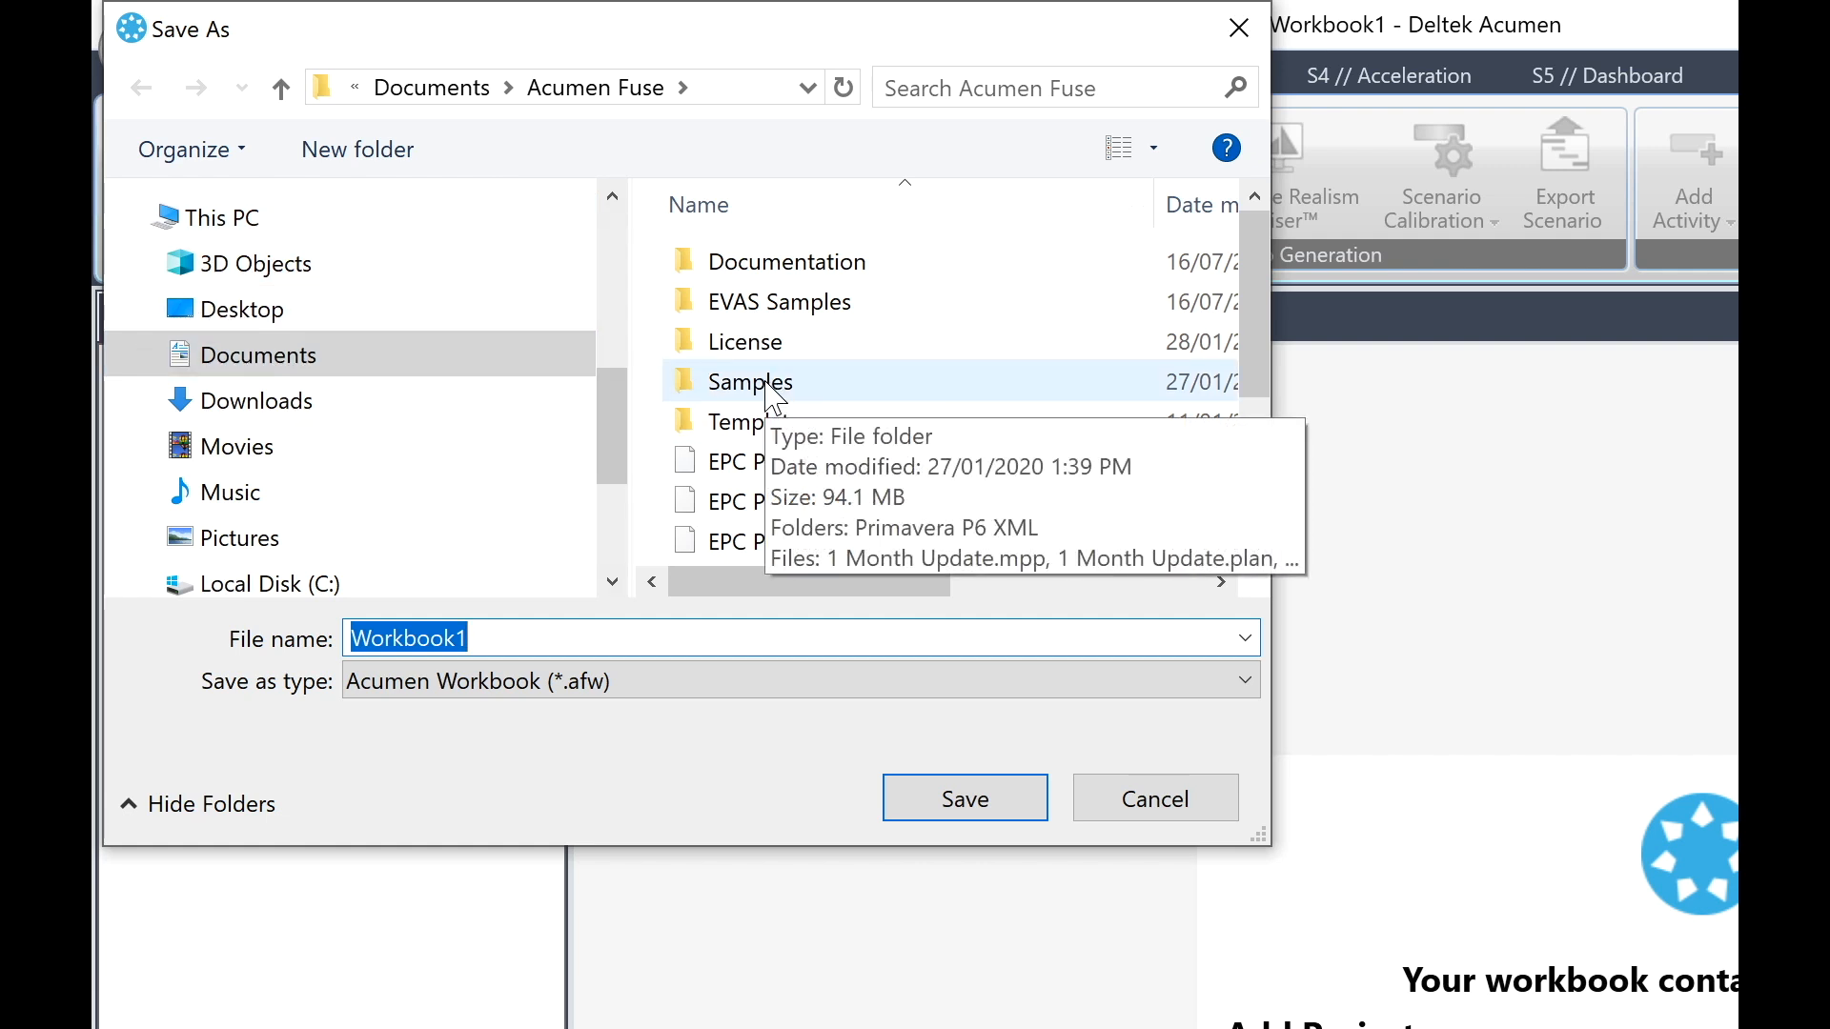
pyautogui.write('MyRiskWo')
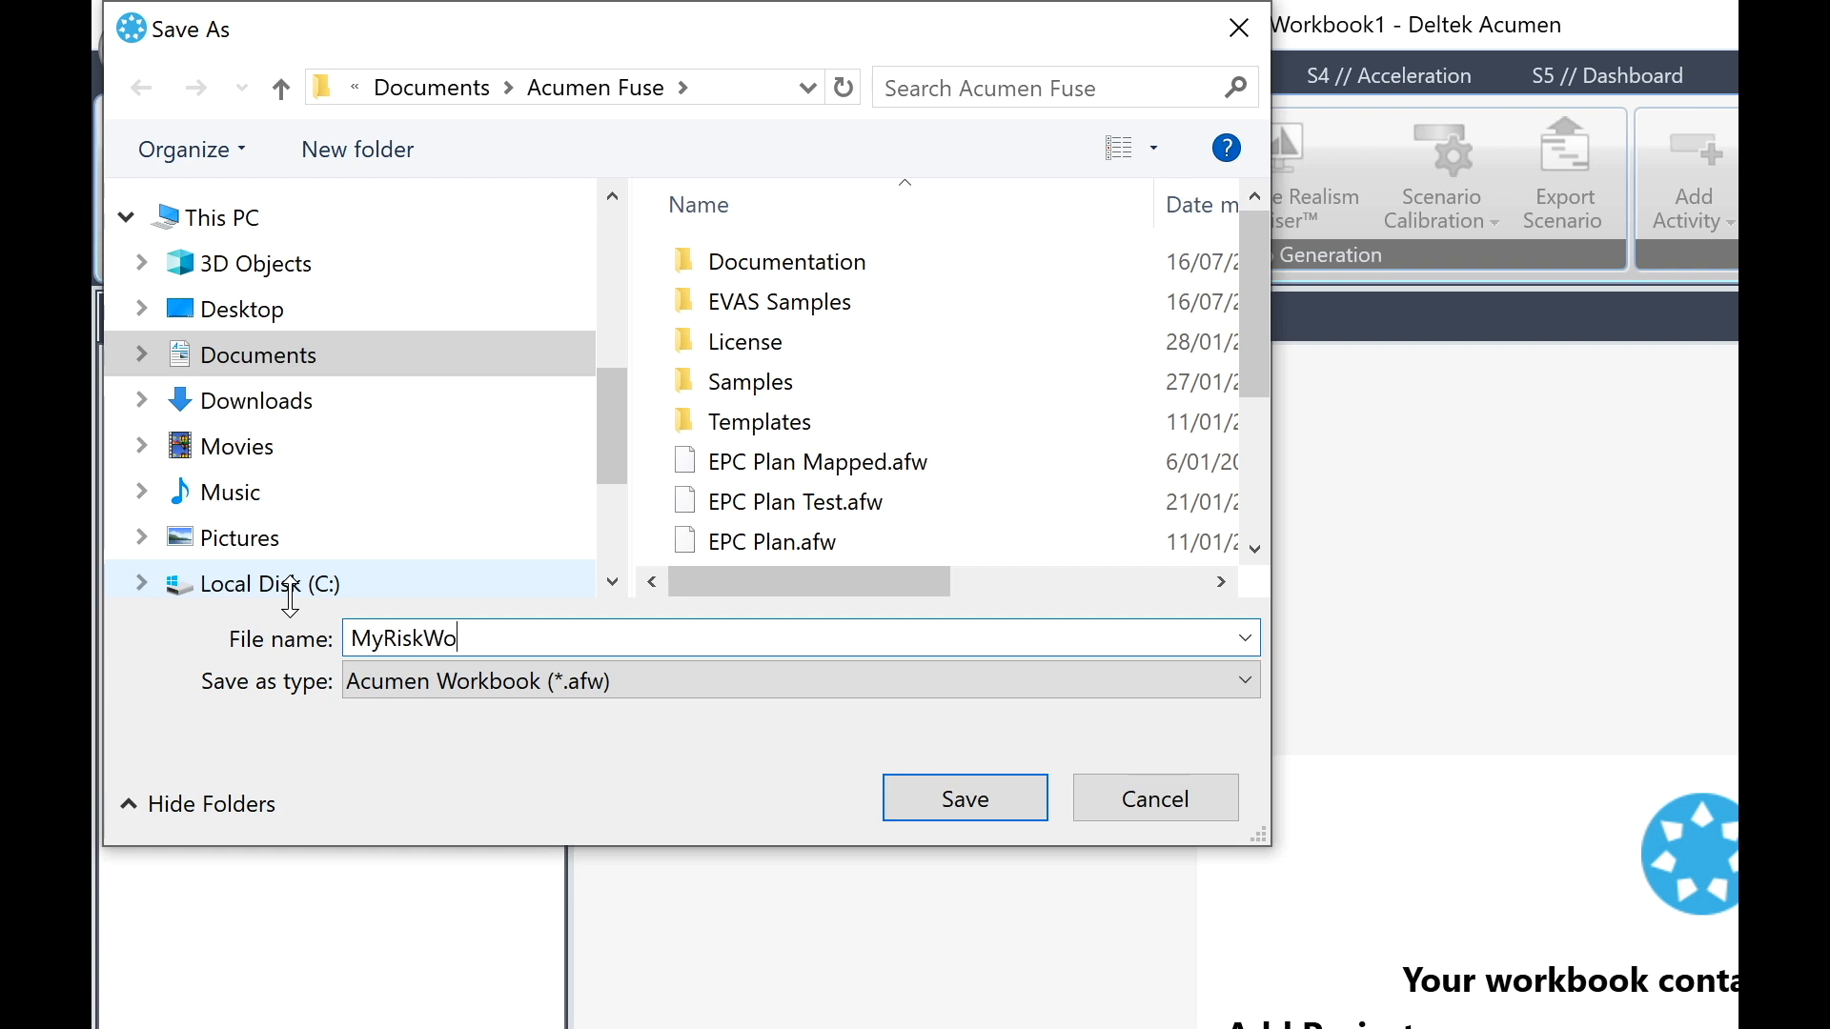
pyautogui.write('rkbook')
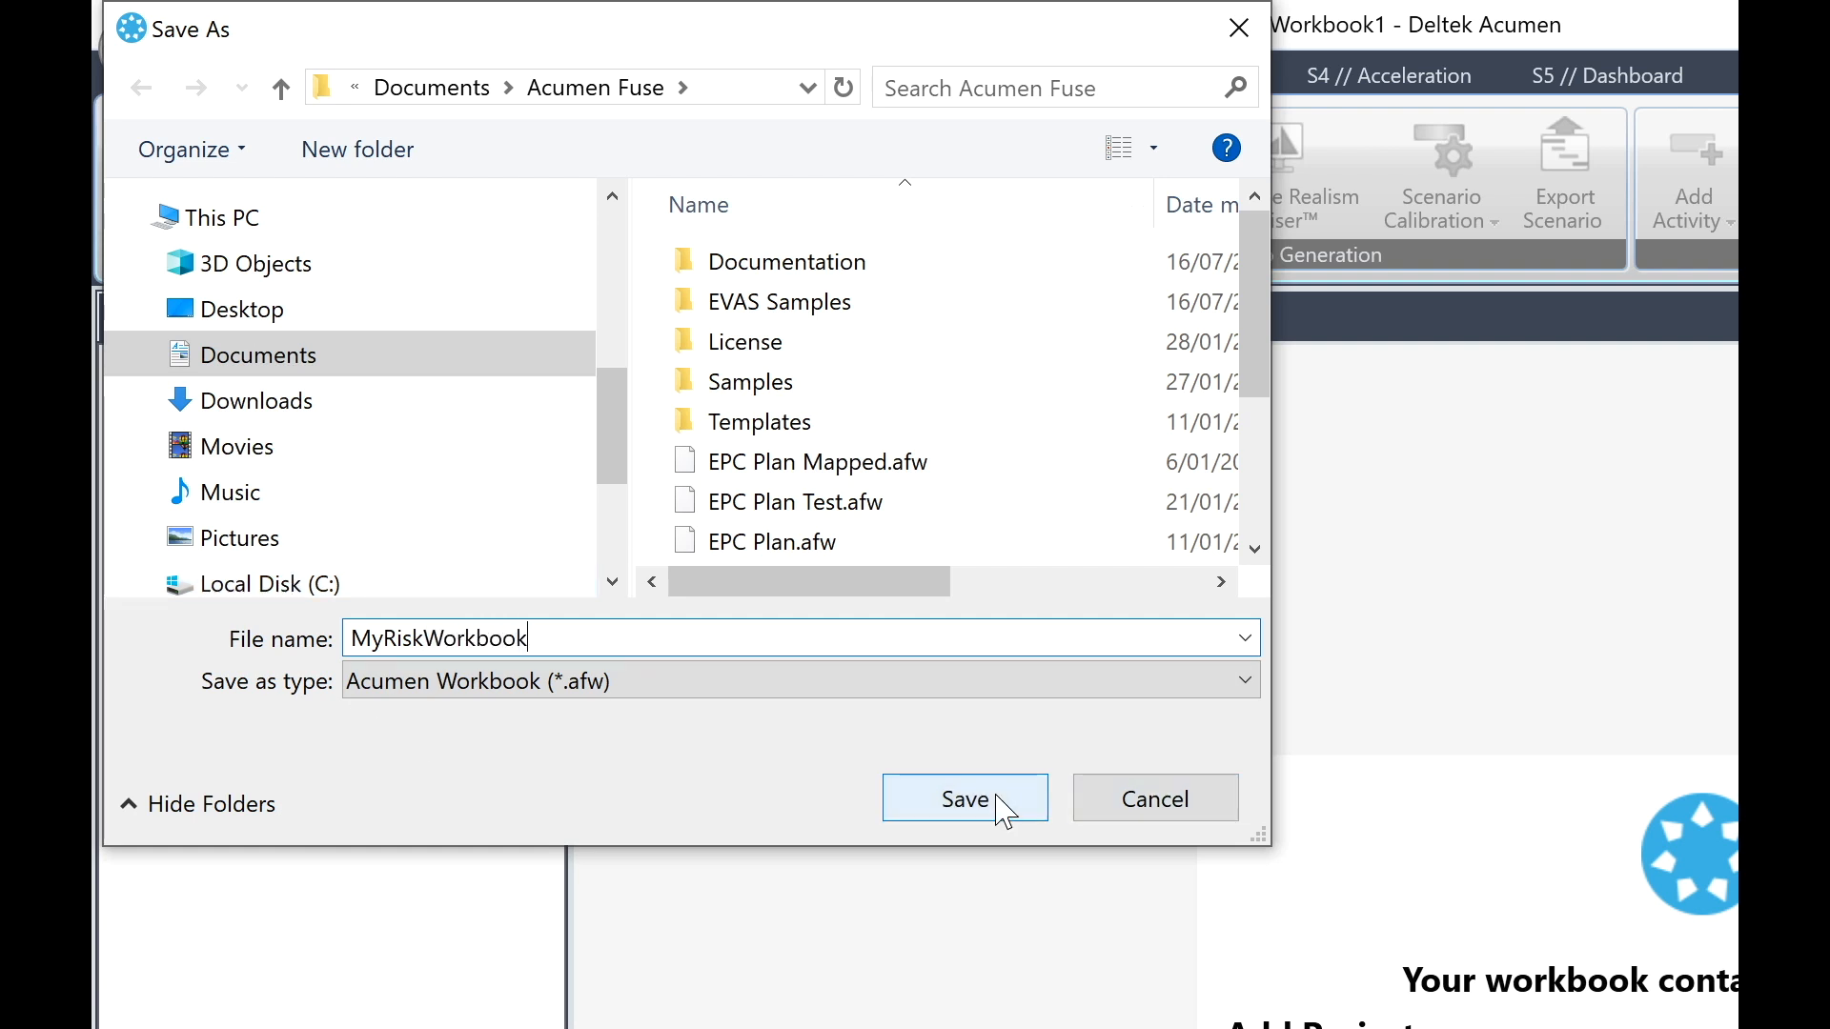
pyautogui.click(998, 798)
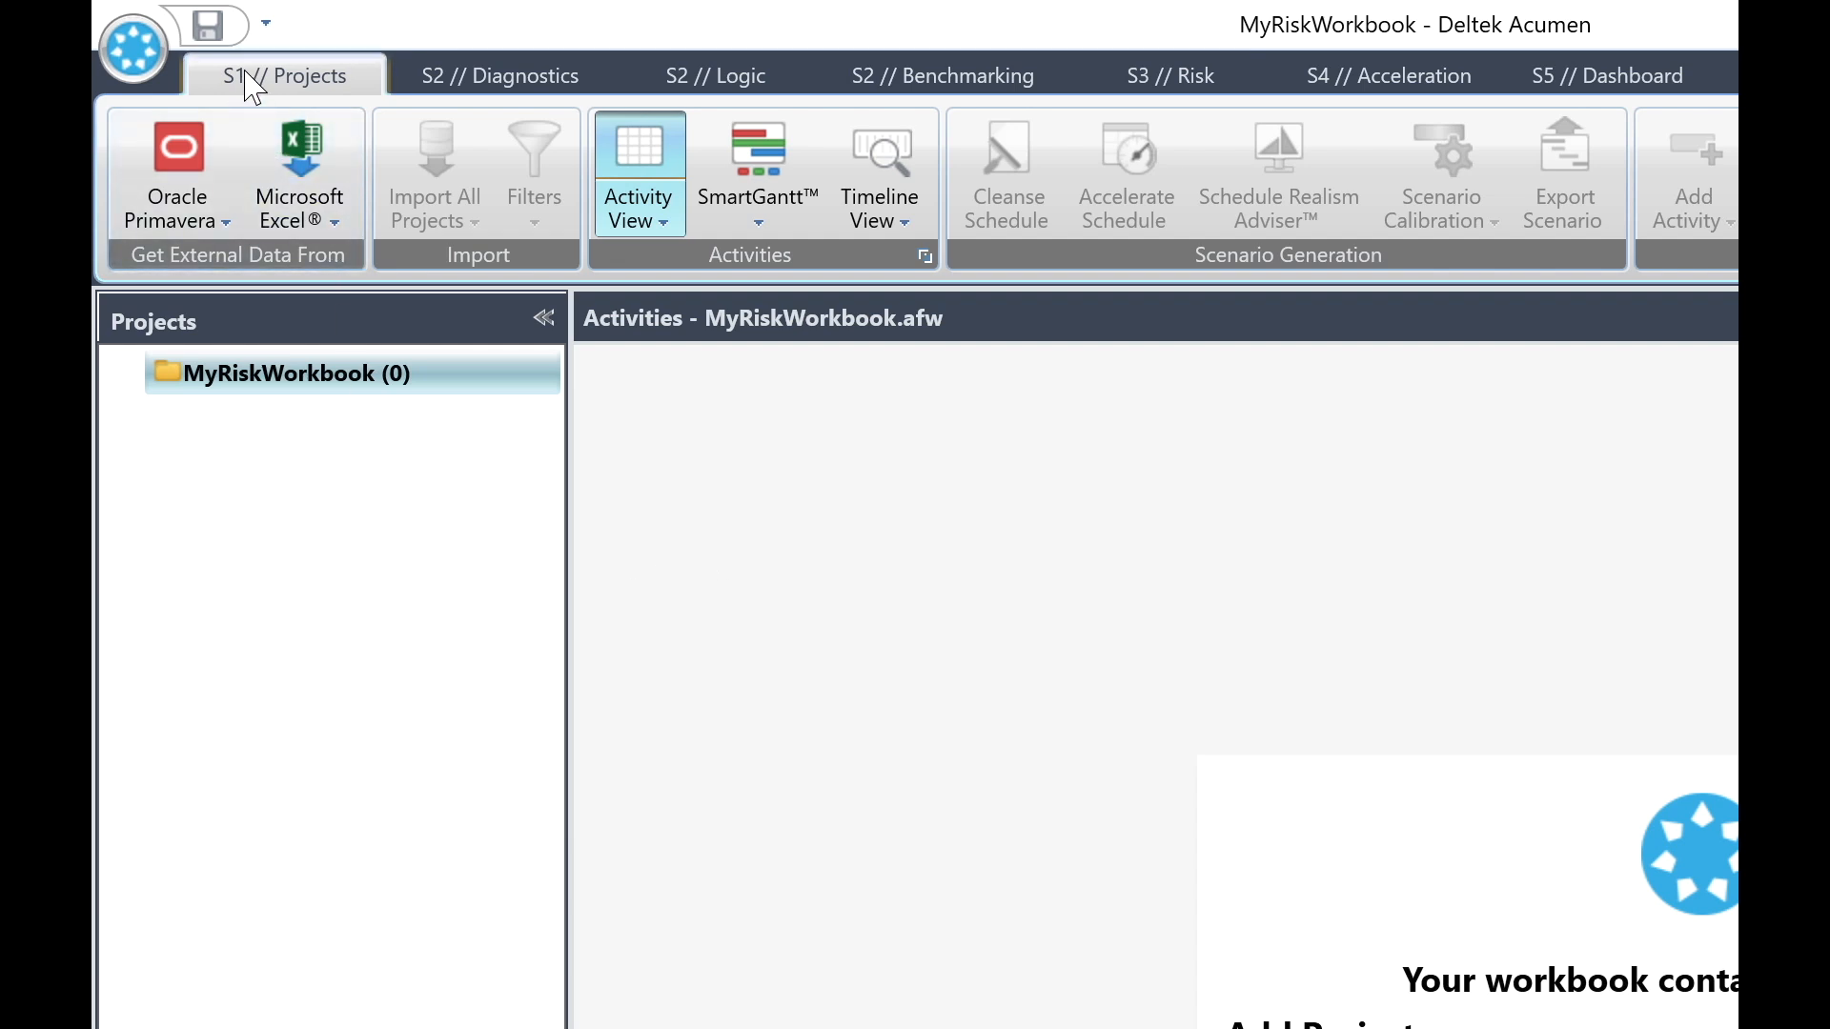
# Add the Initial Plan project to the workbook as a single Primavera P6 project from Initial Plan.xer in the Samples folder
pyautogui.click(225, 225)
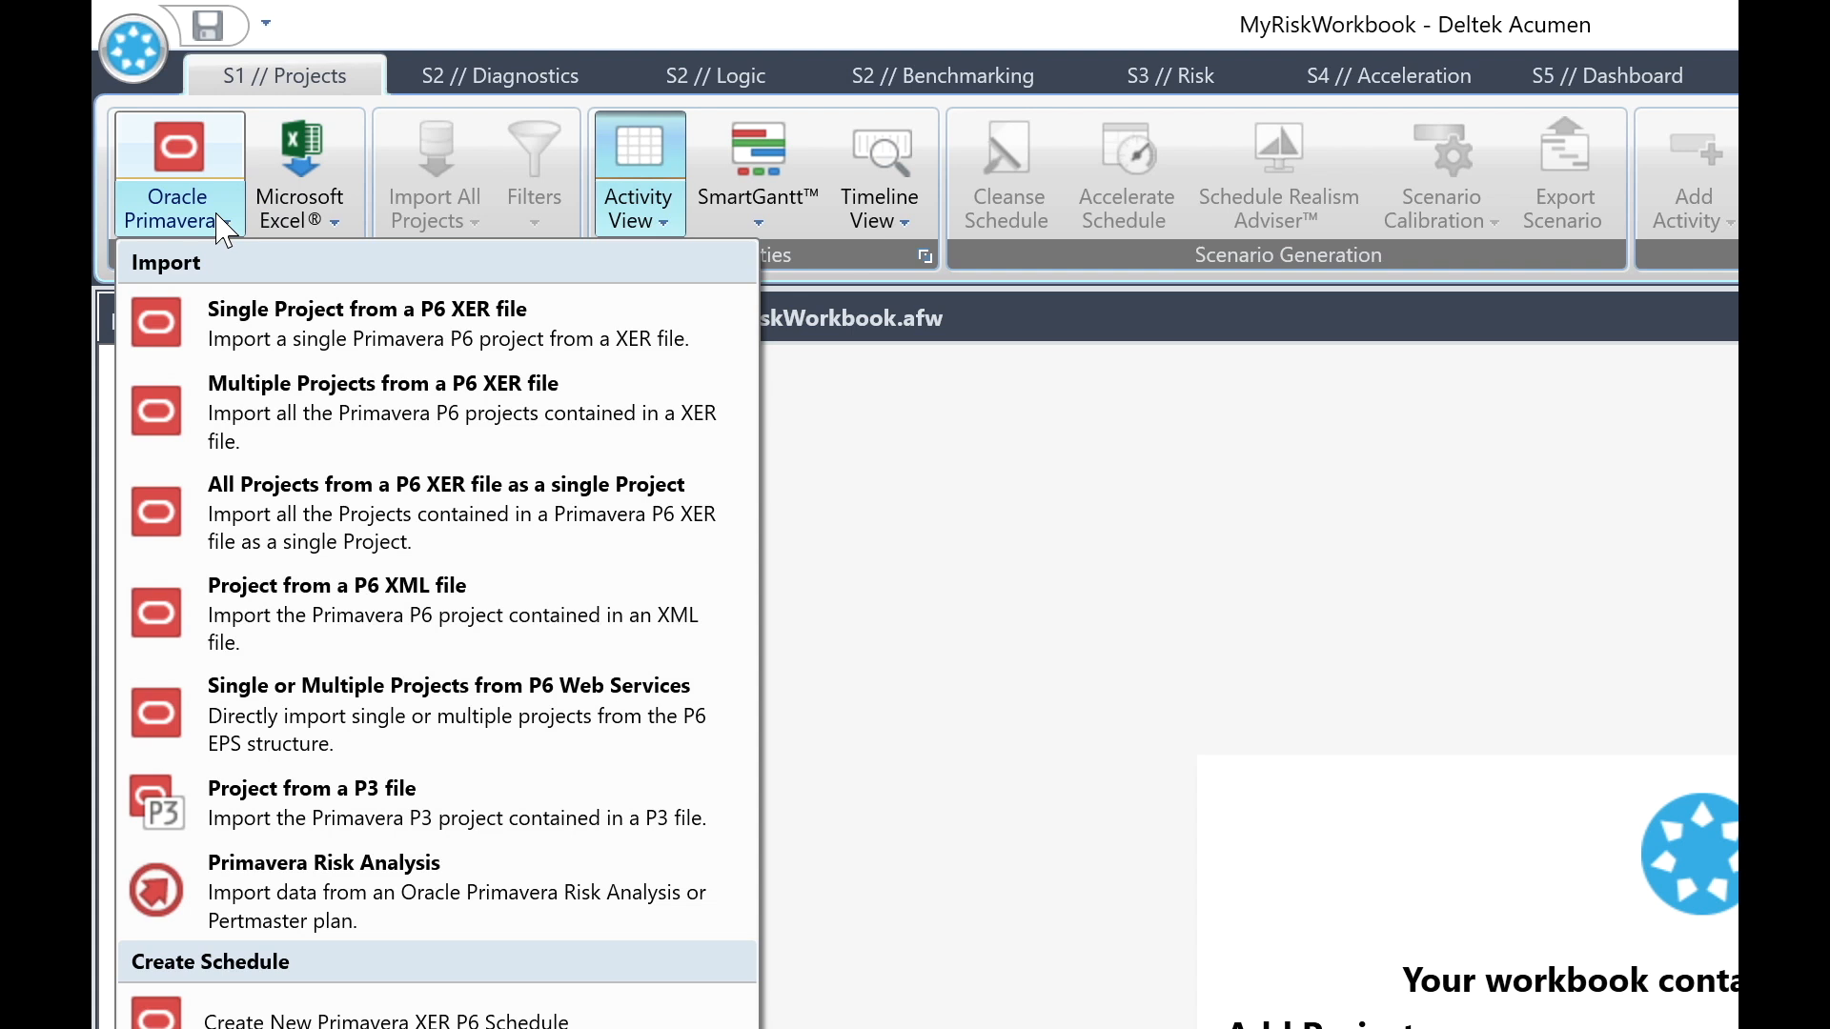
pyautogui.click(341, 339)
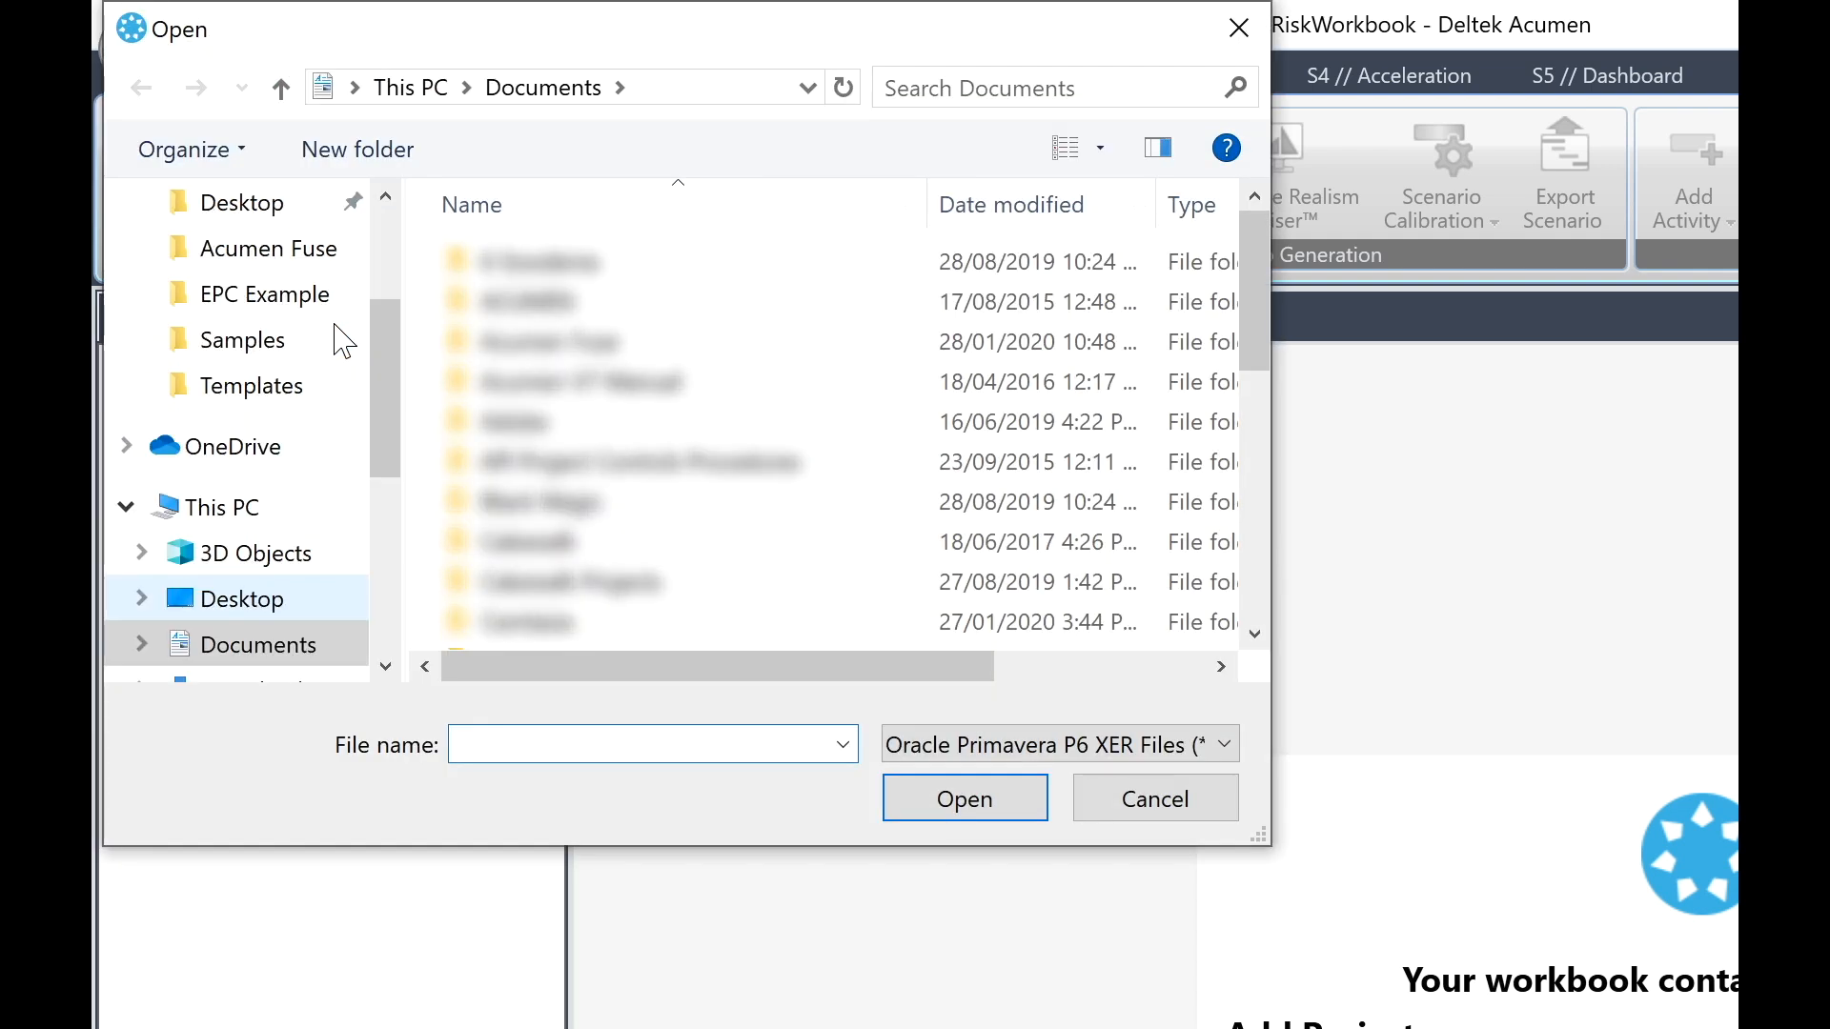
pyautogui.click(244, 353)
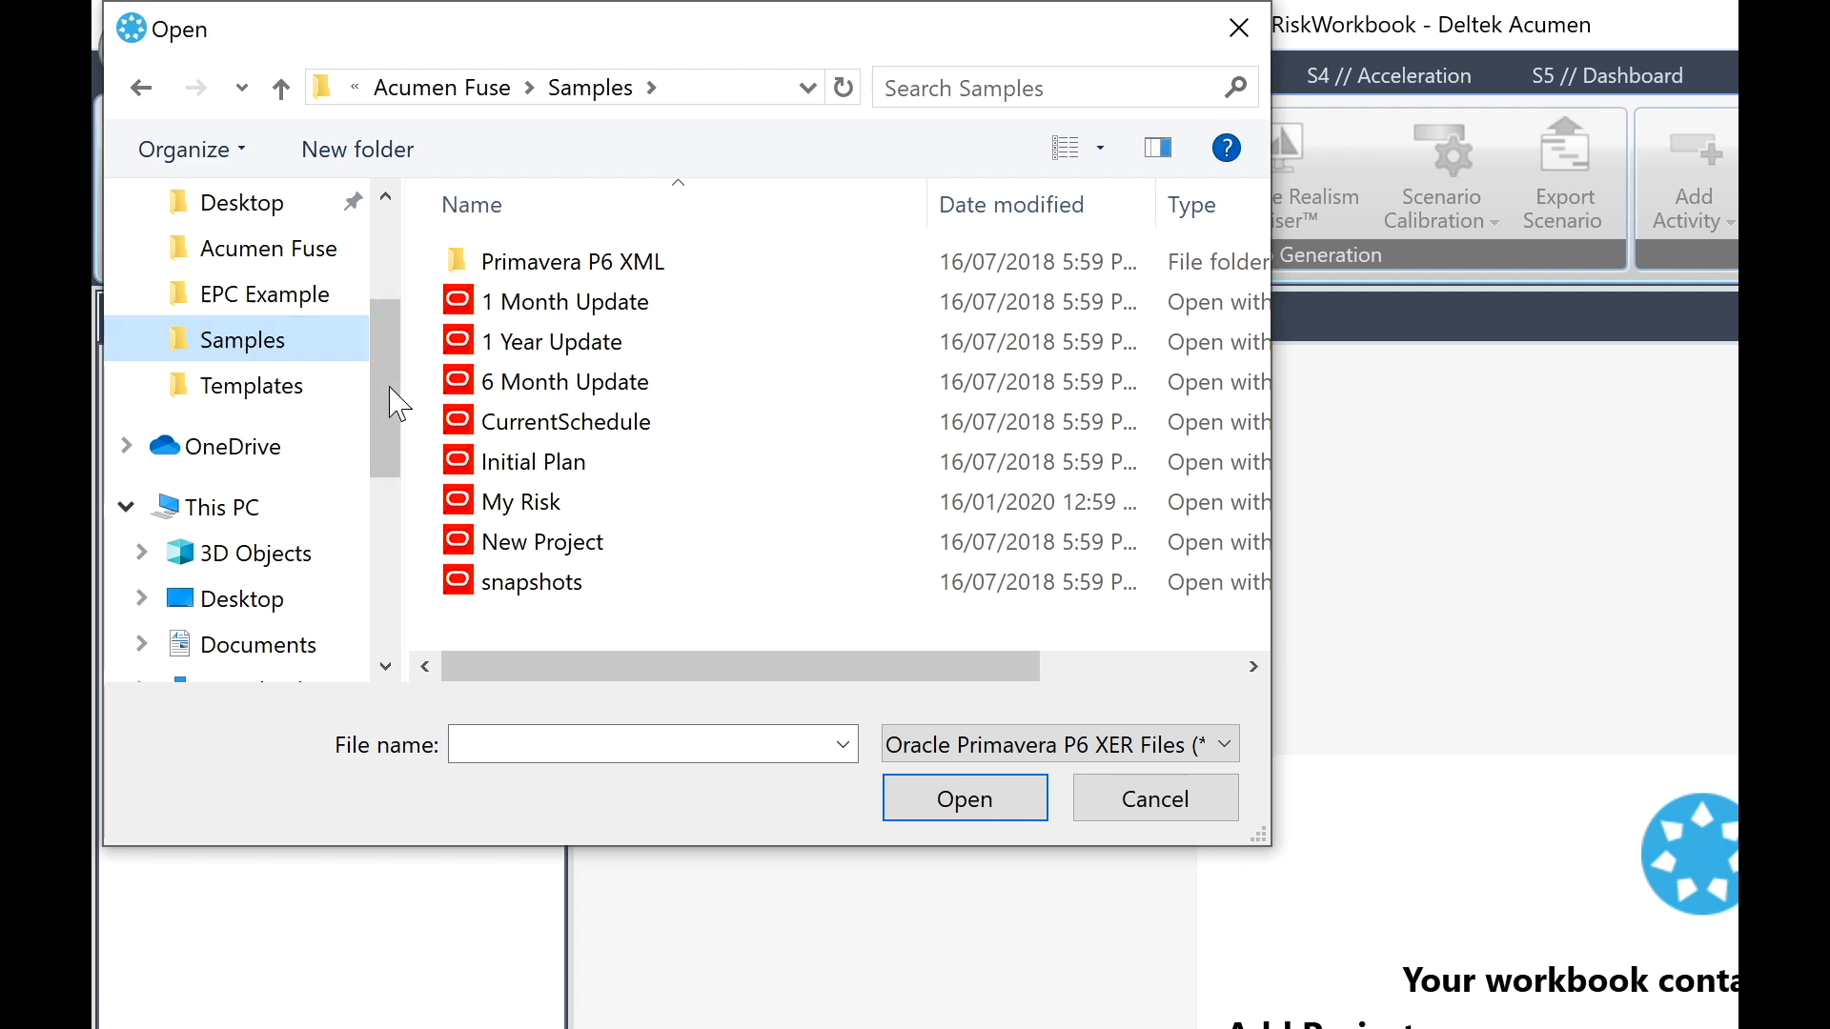
pyautogui.click(565, 463)
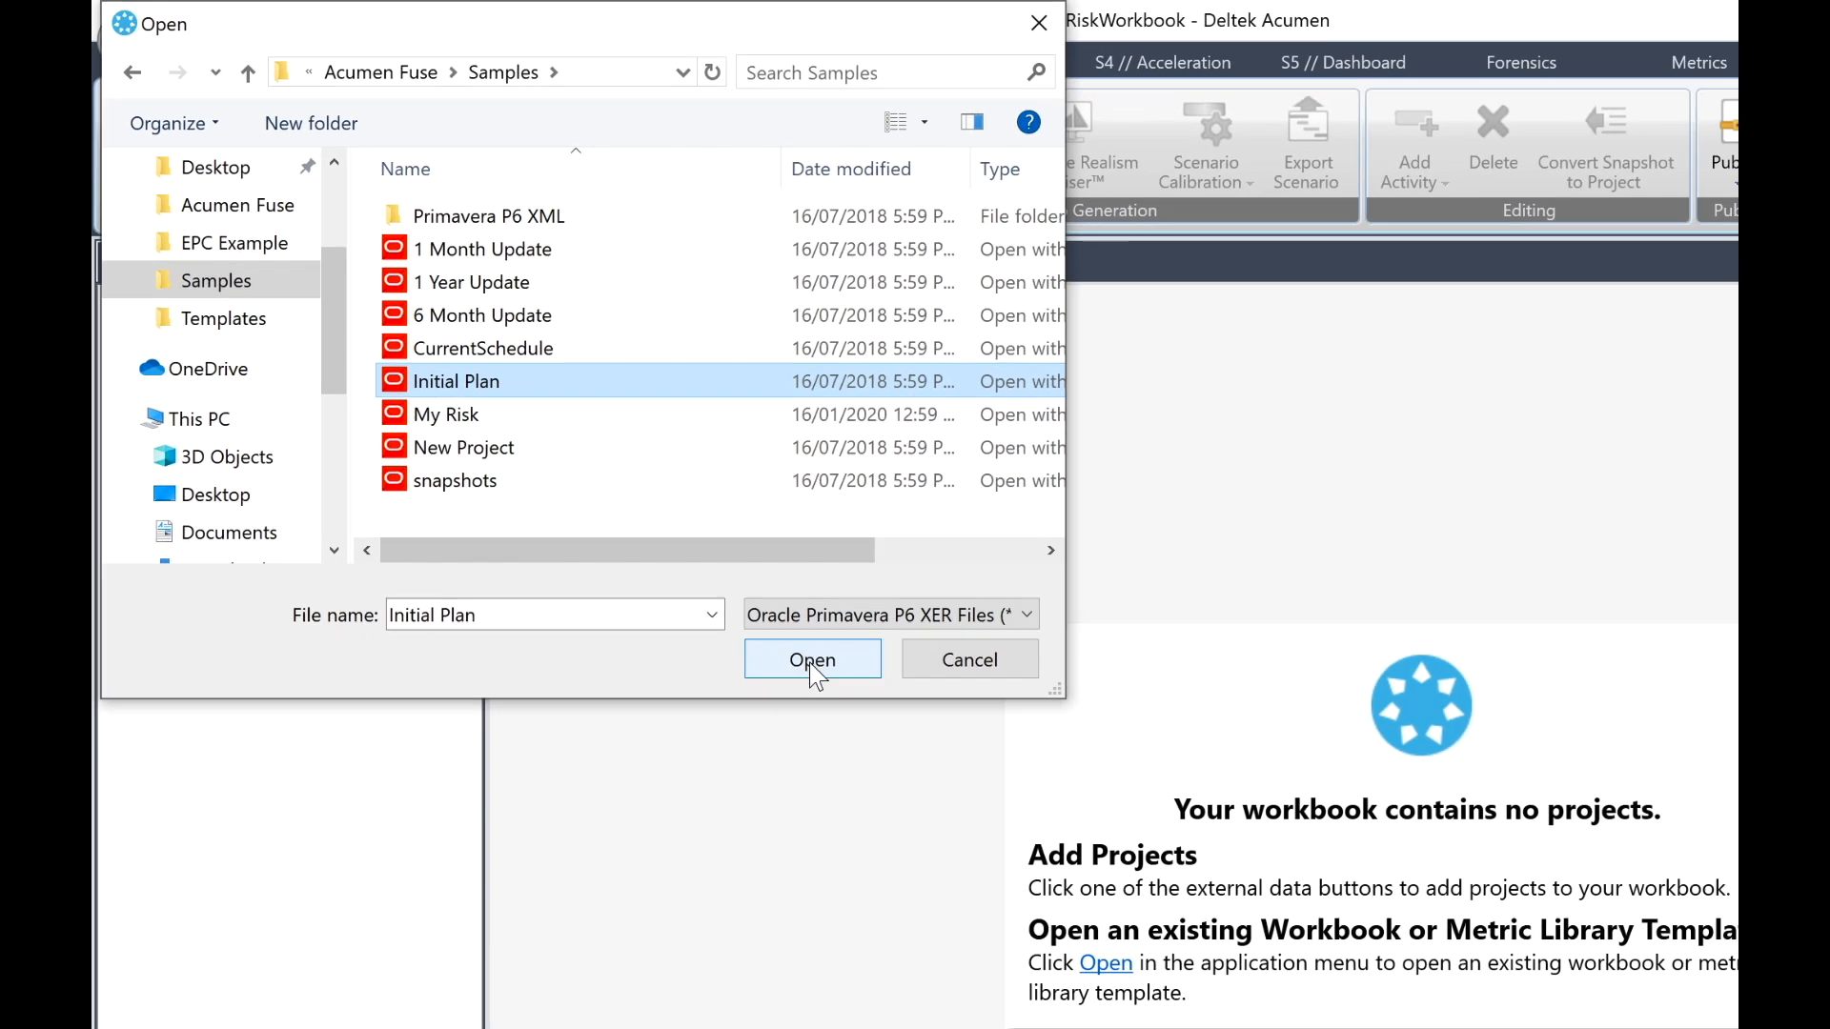
pyautogui.click(965, 805)
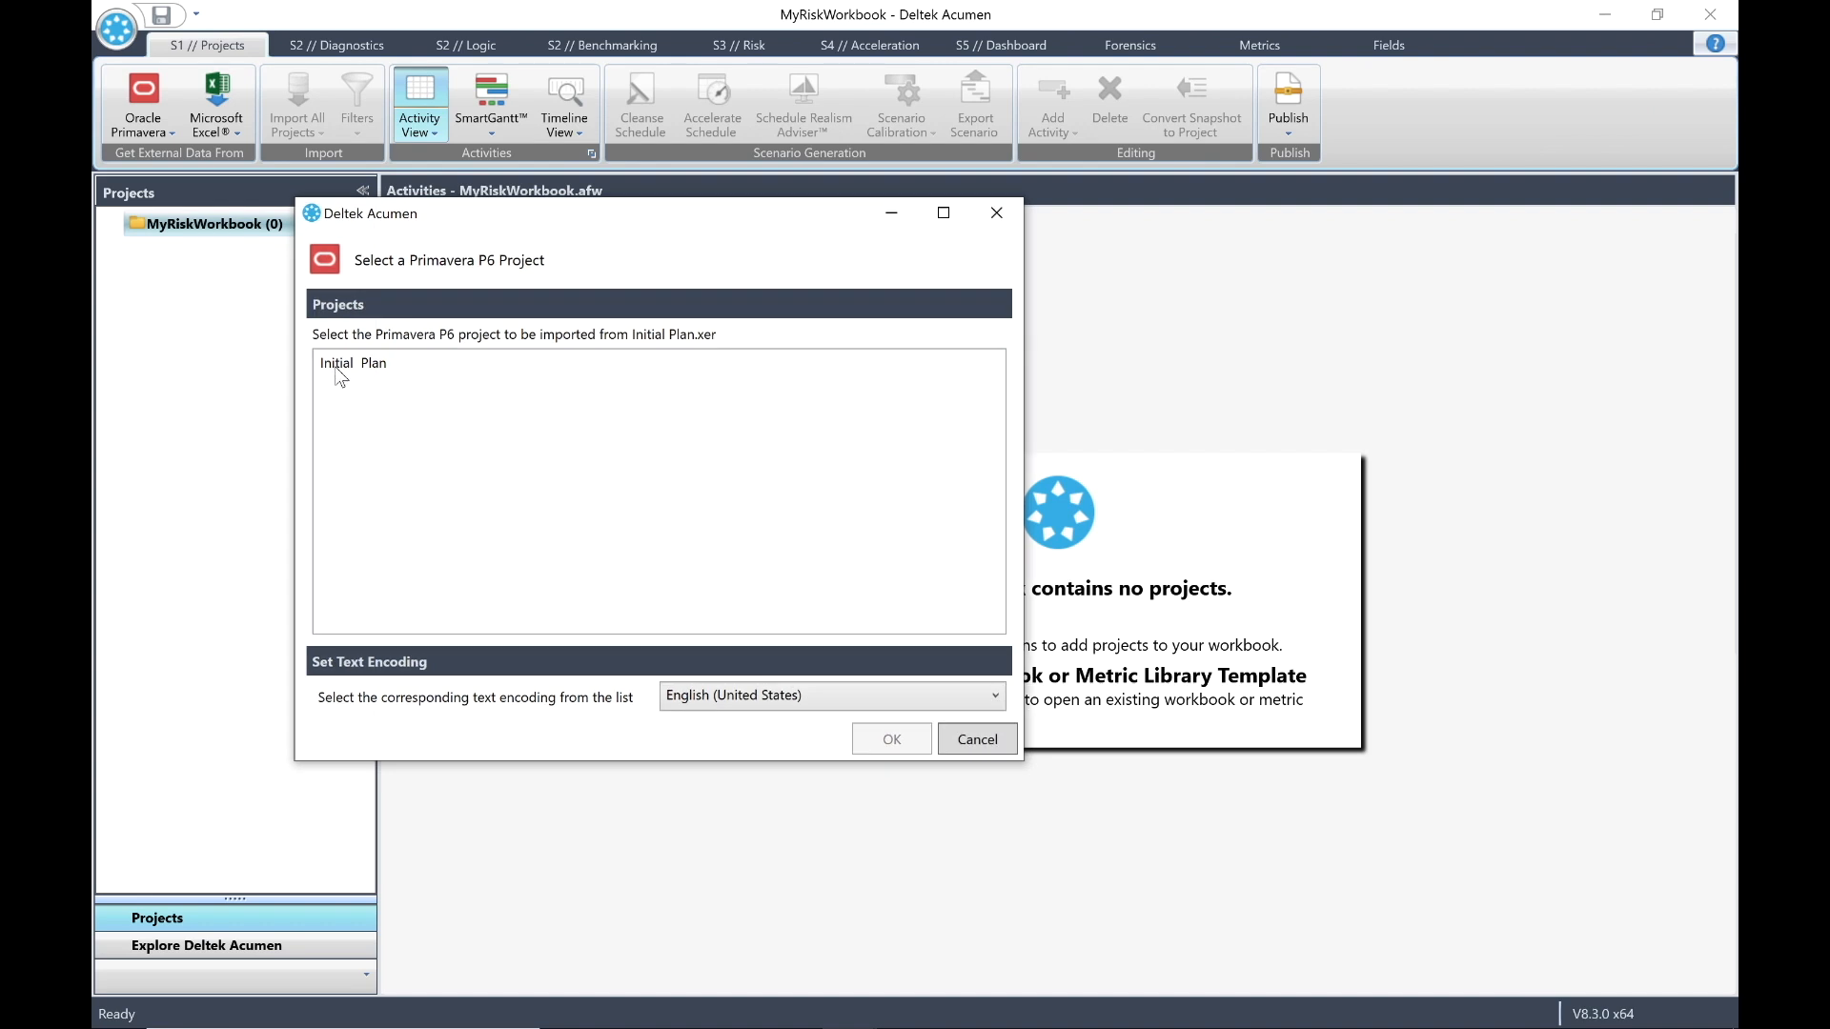
pyautogui.click(337, 366)
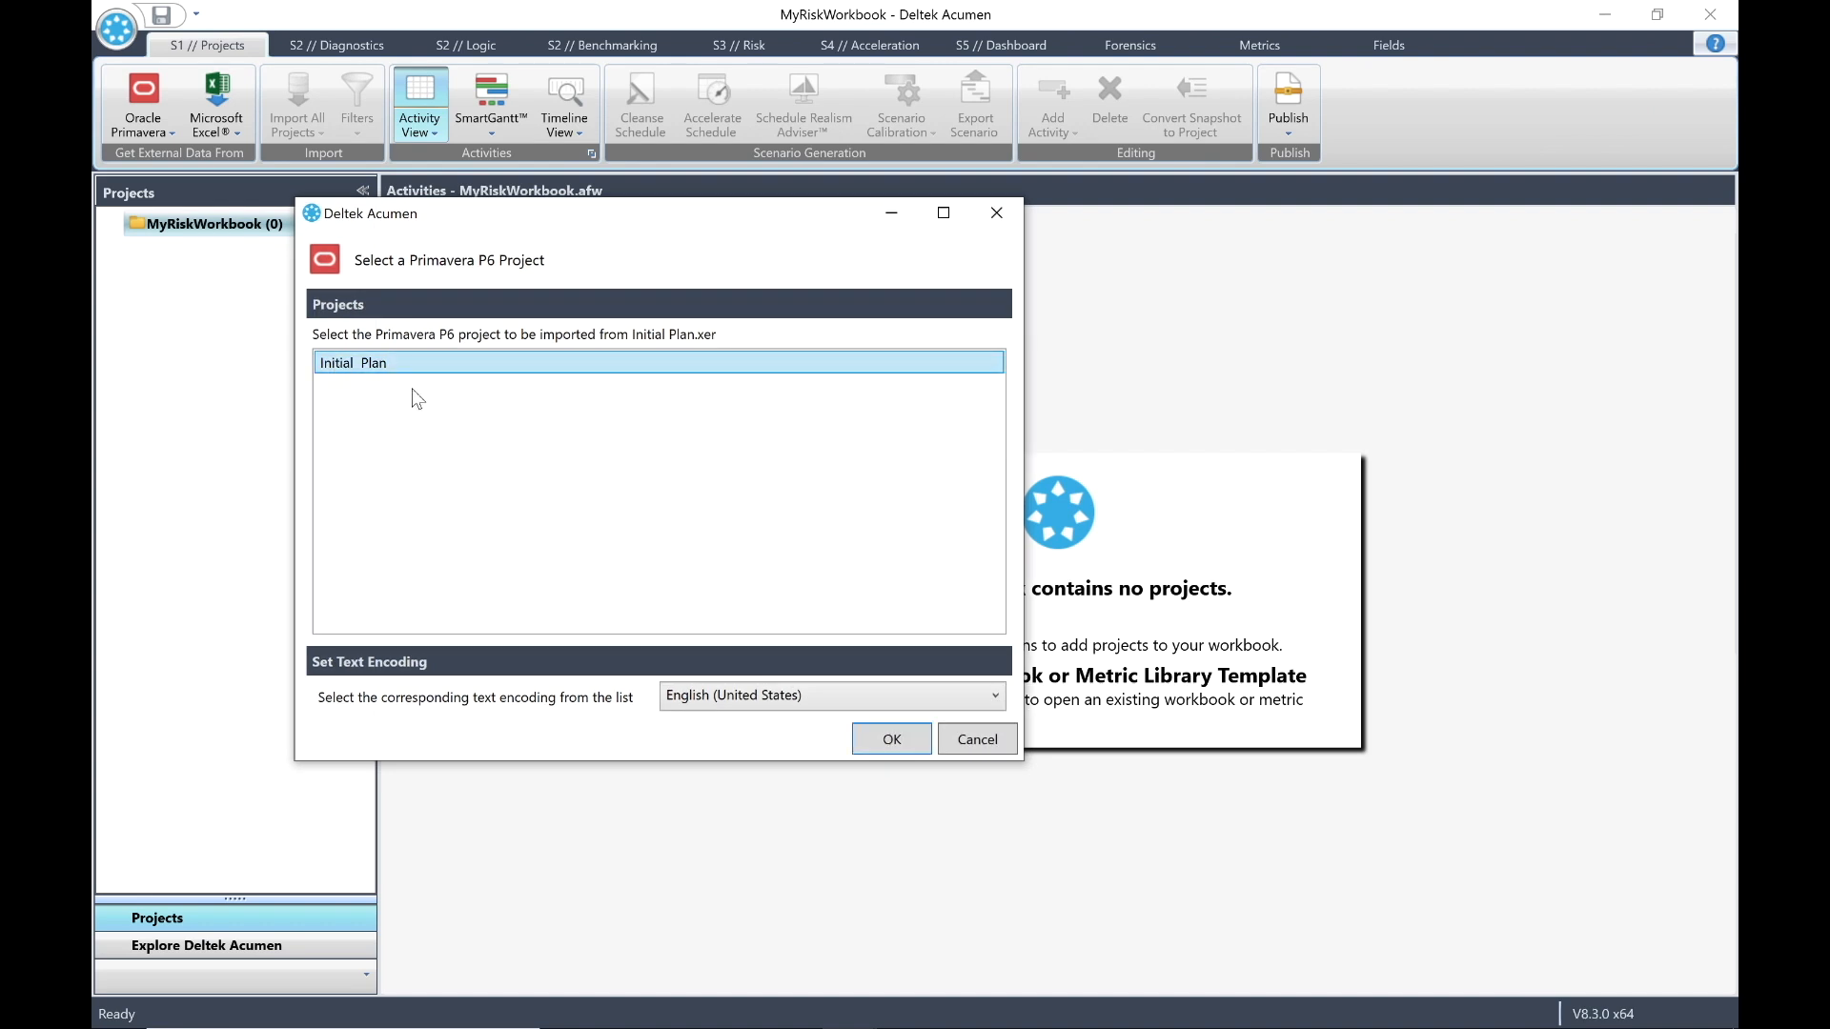
pyautogui.click(901, 741)
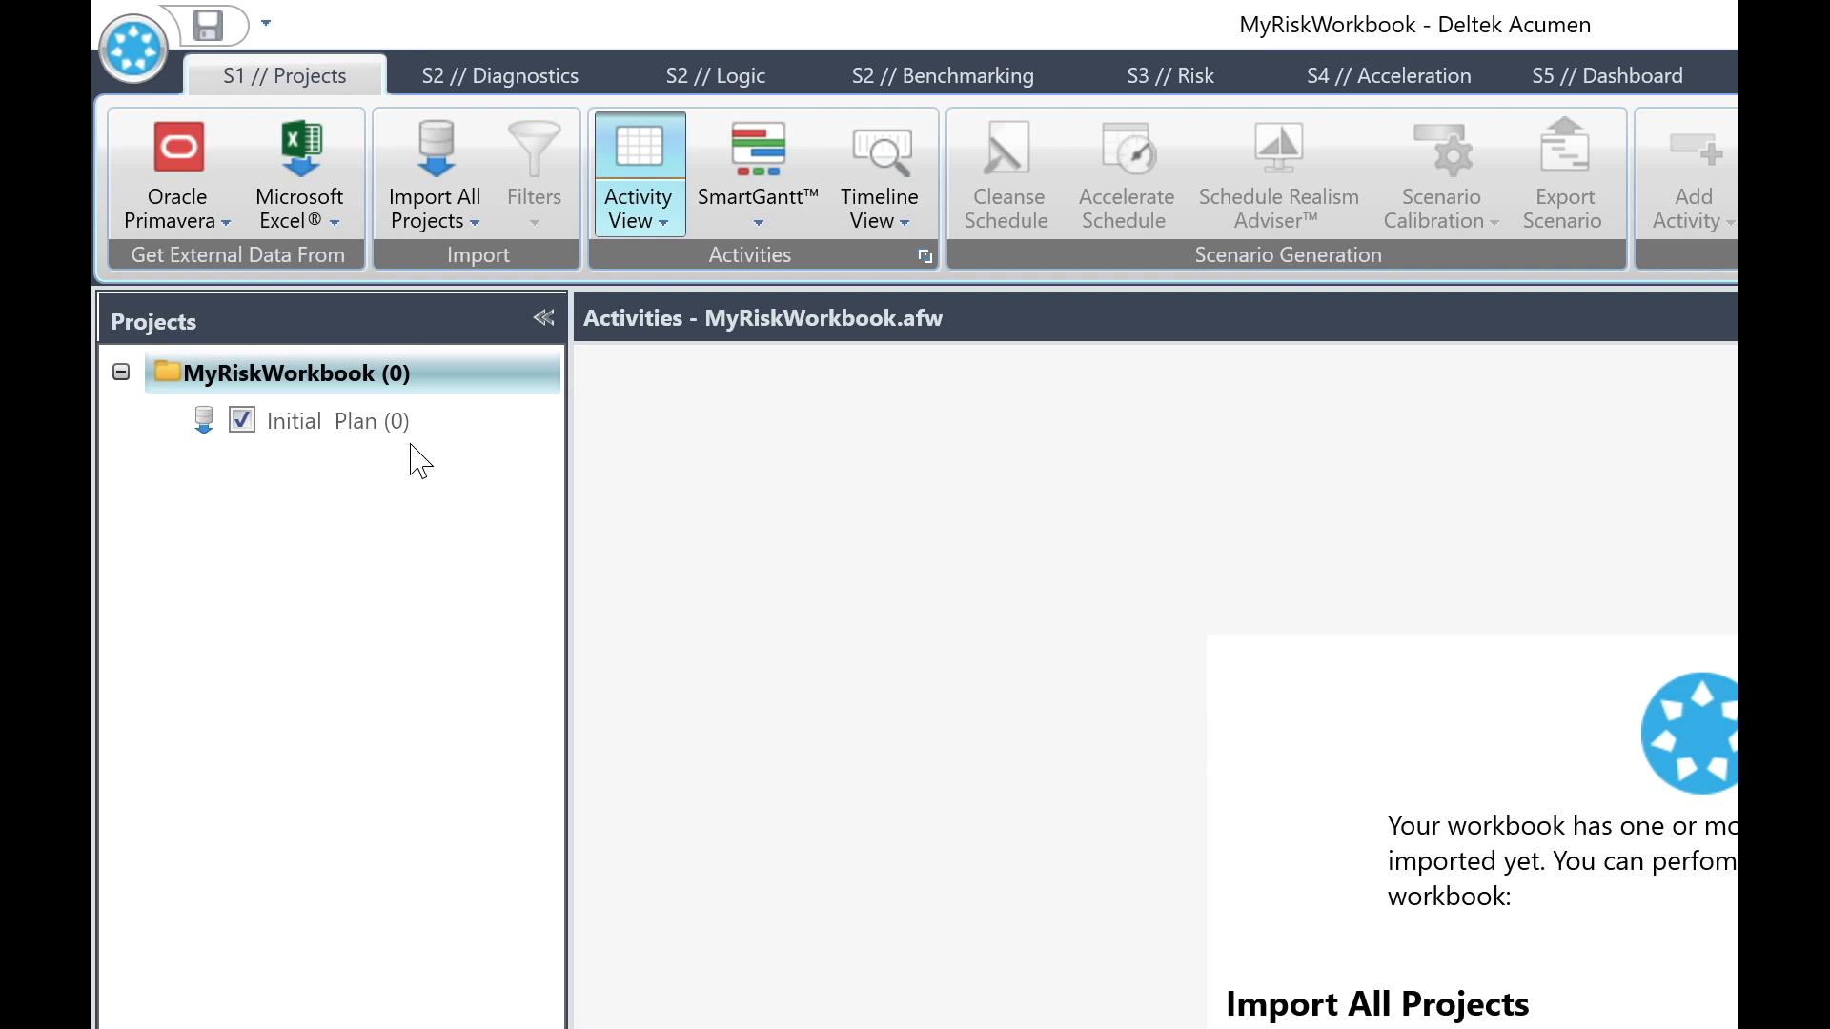
pyautogui.moveTo(400, 448)
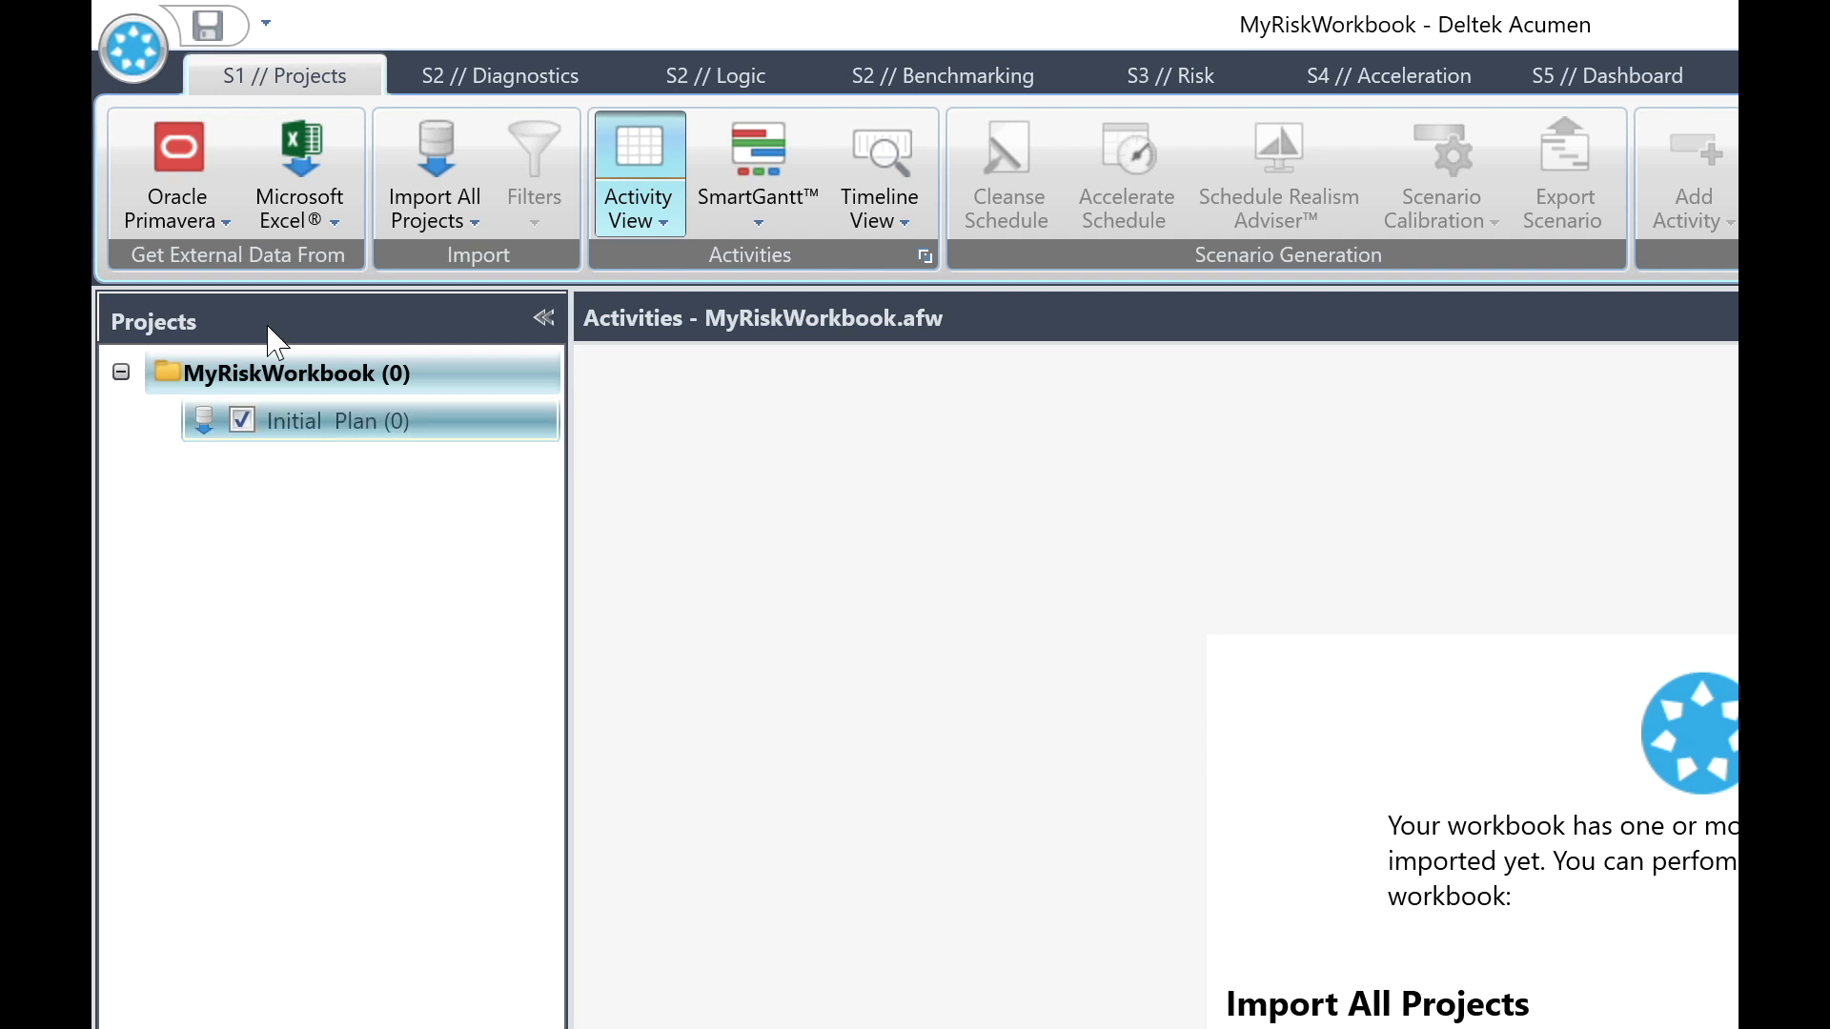
pyautogui.click(133, 50)
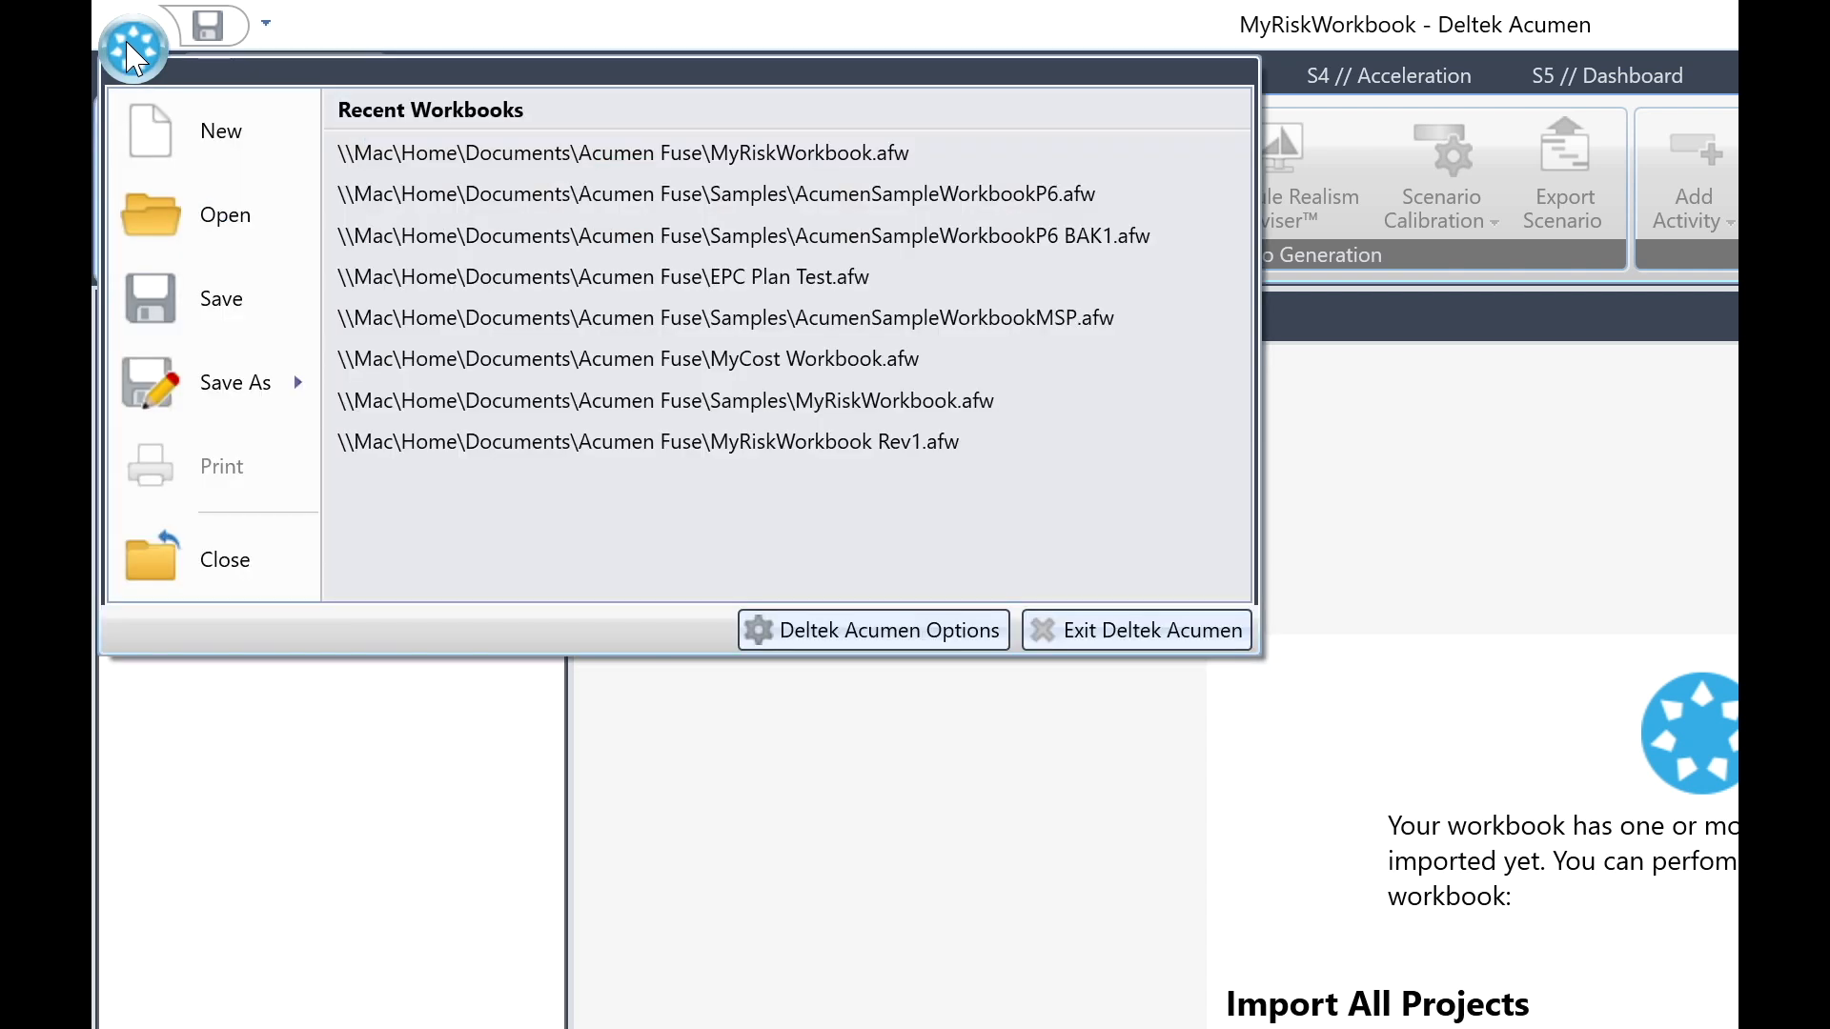
pyautogui.click(239, 391)
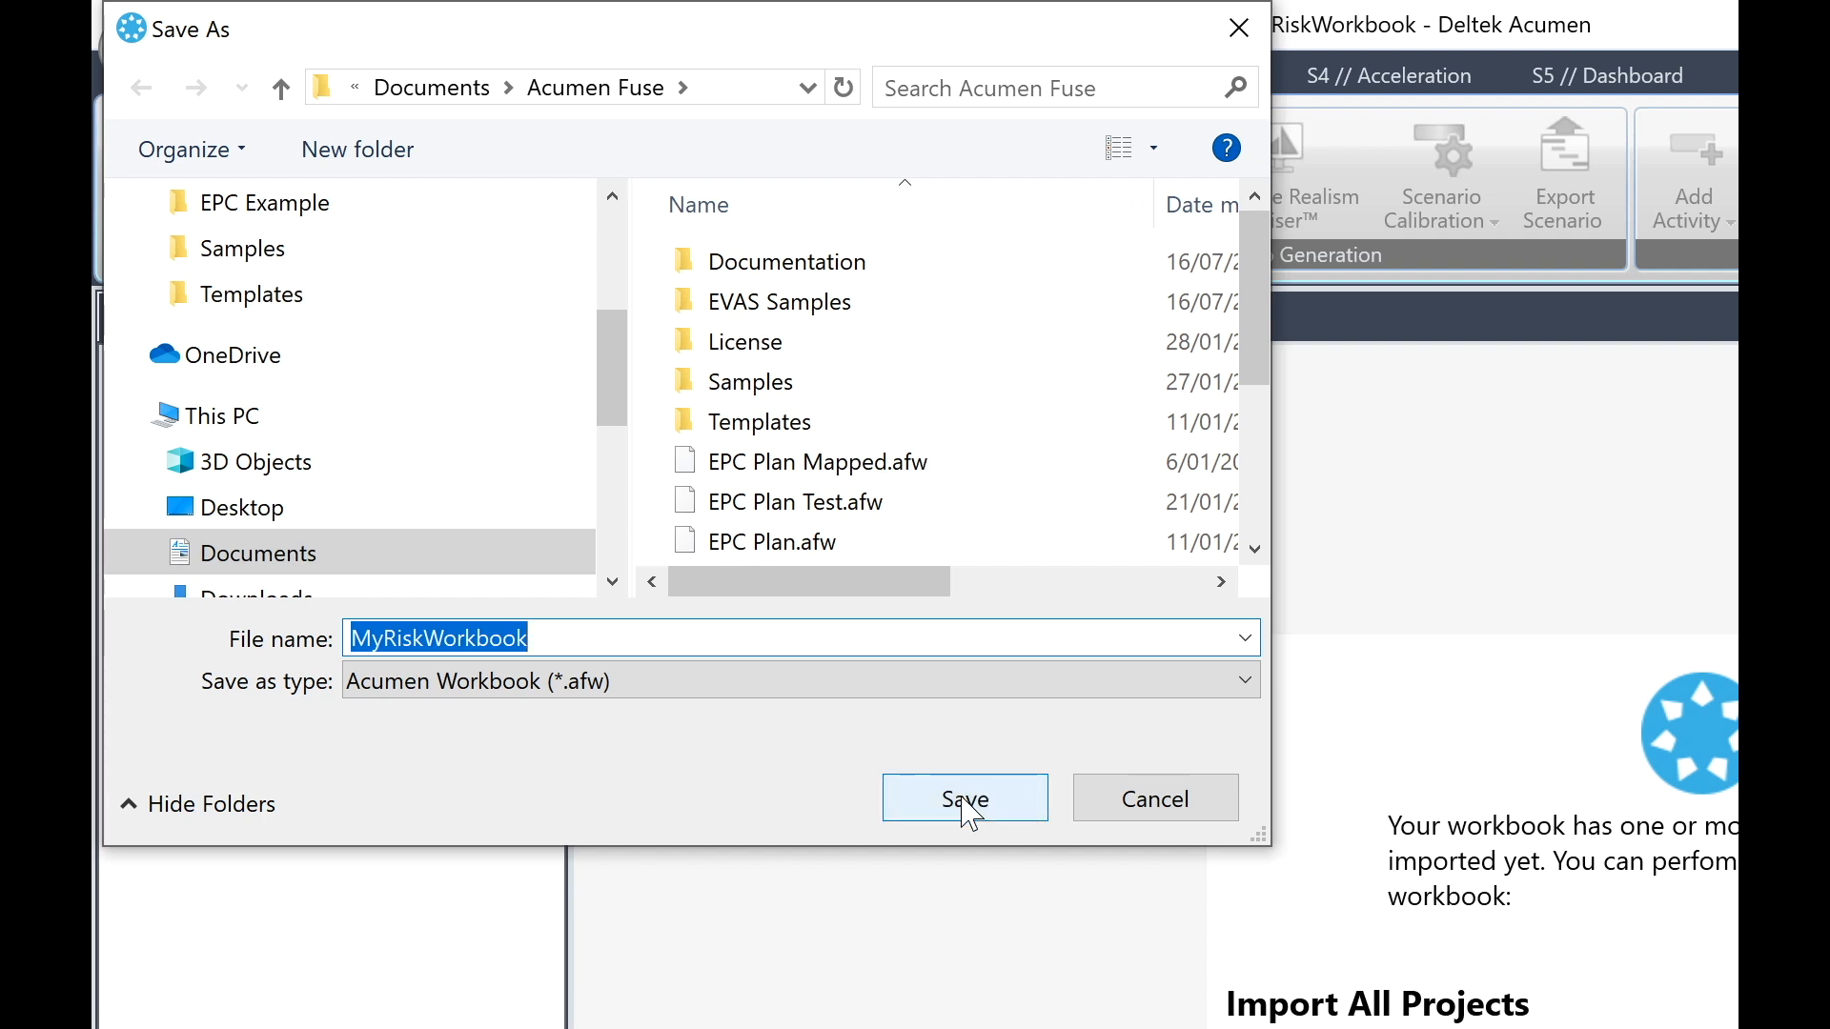
pyautogui.click(1159, 799)
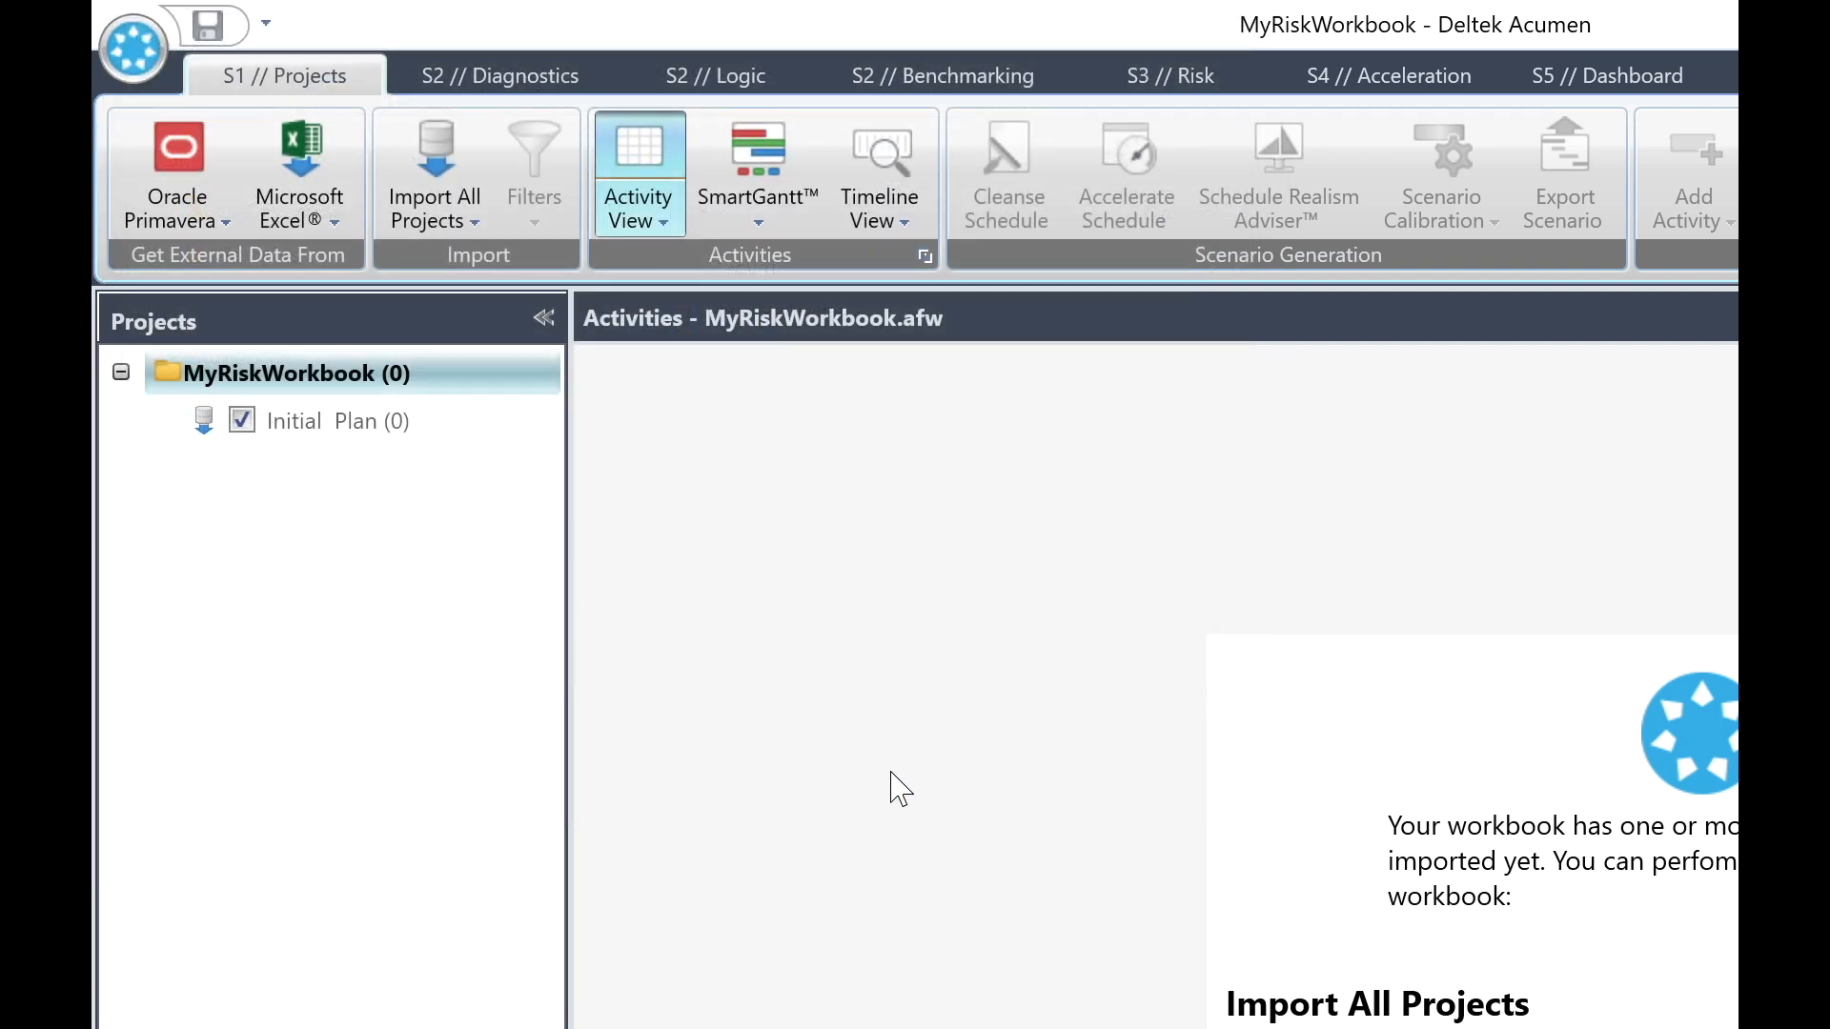
# Import all projects in the current workbook and save the workbook
pyautogui.click(446, 215)
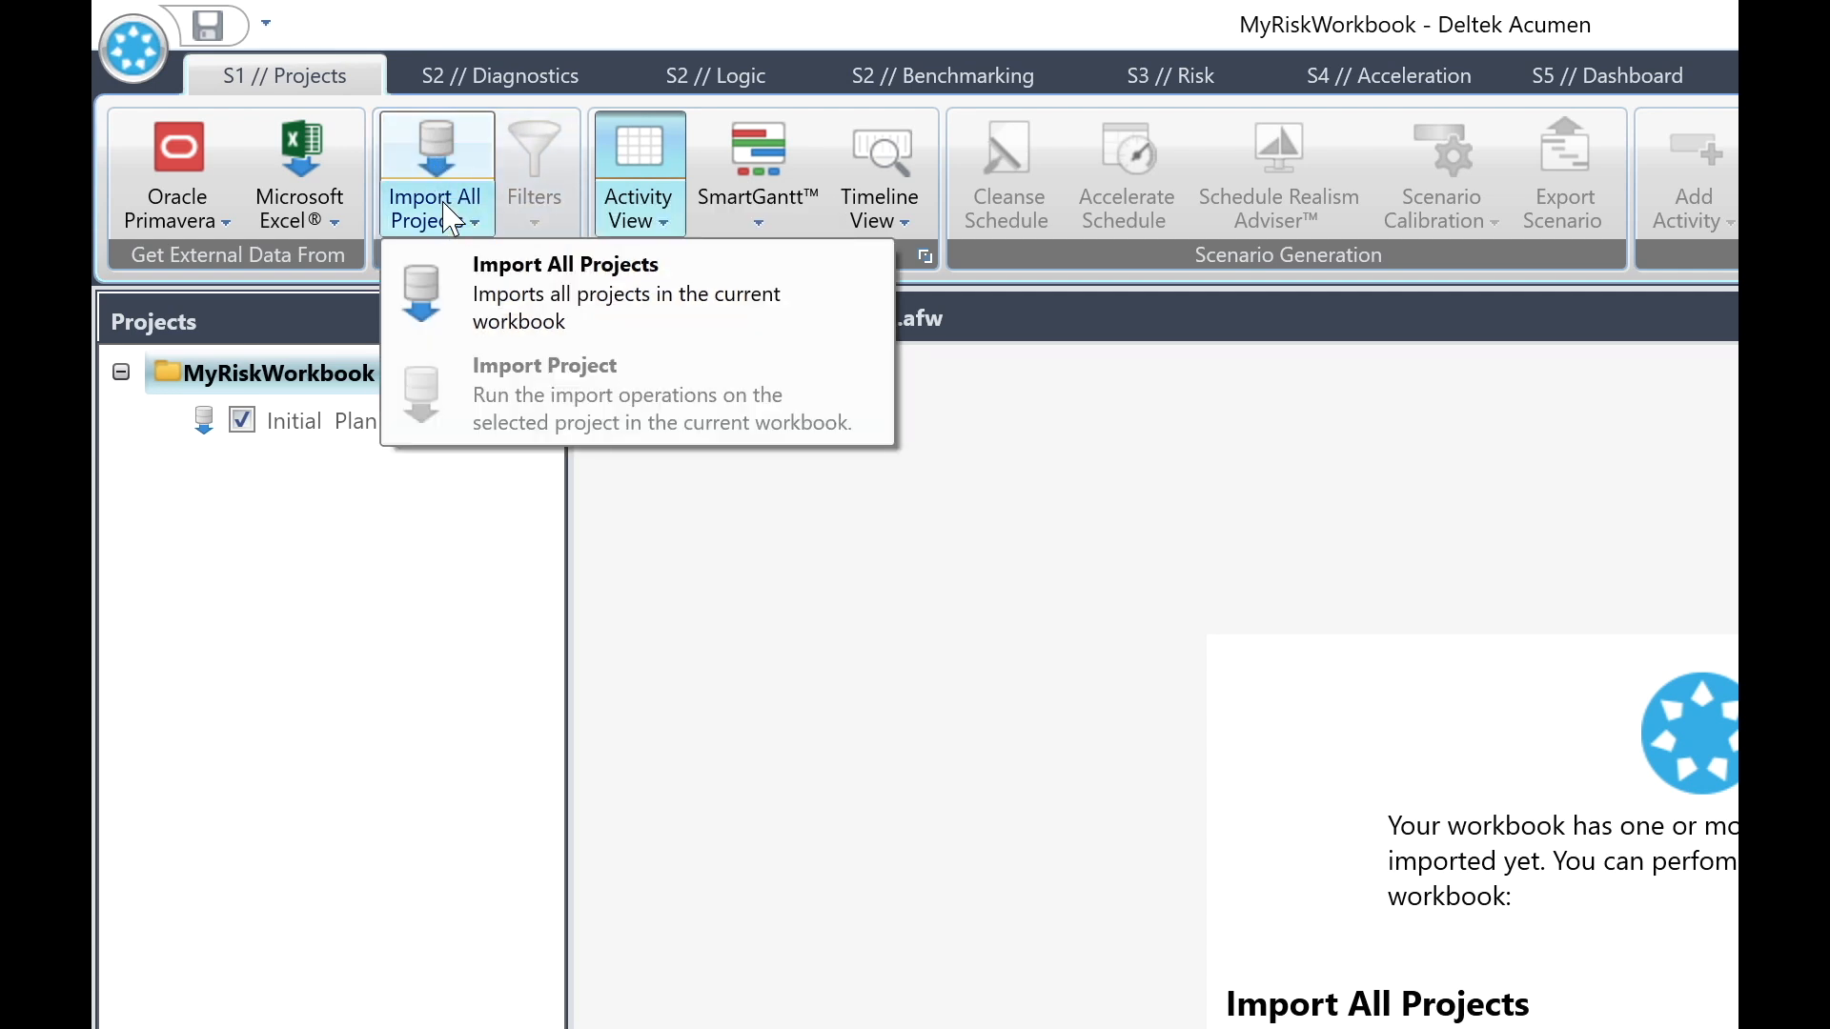
pyautogui.click(539, 296)
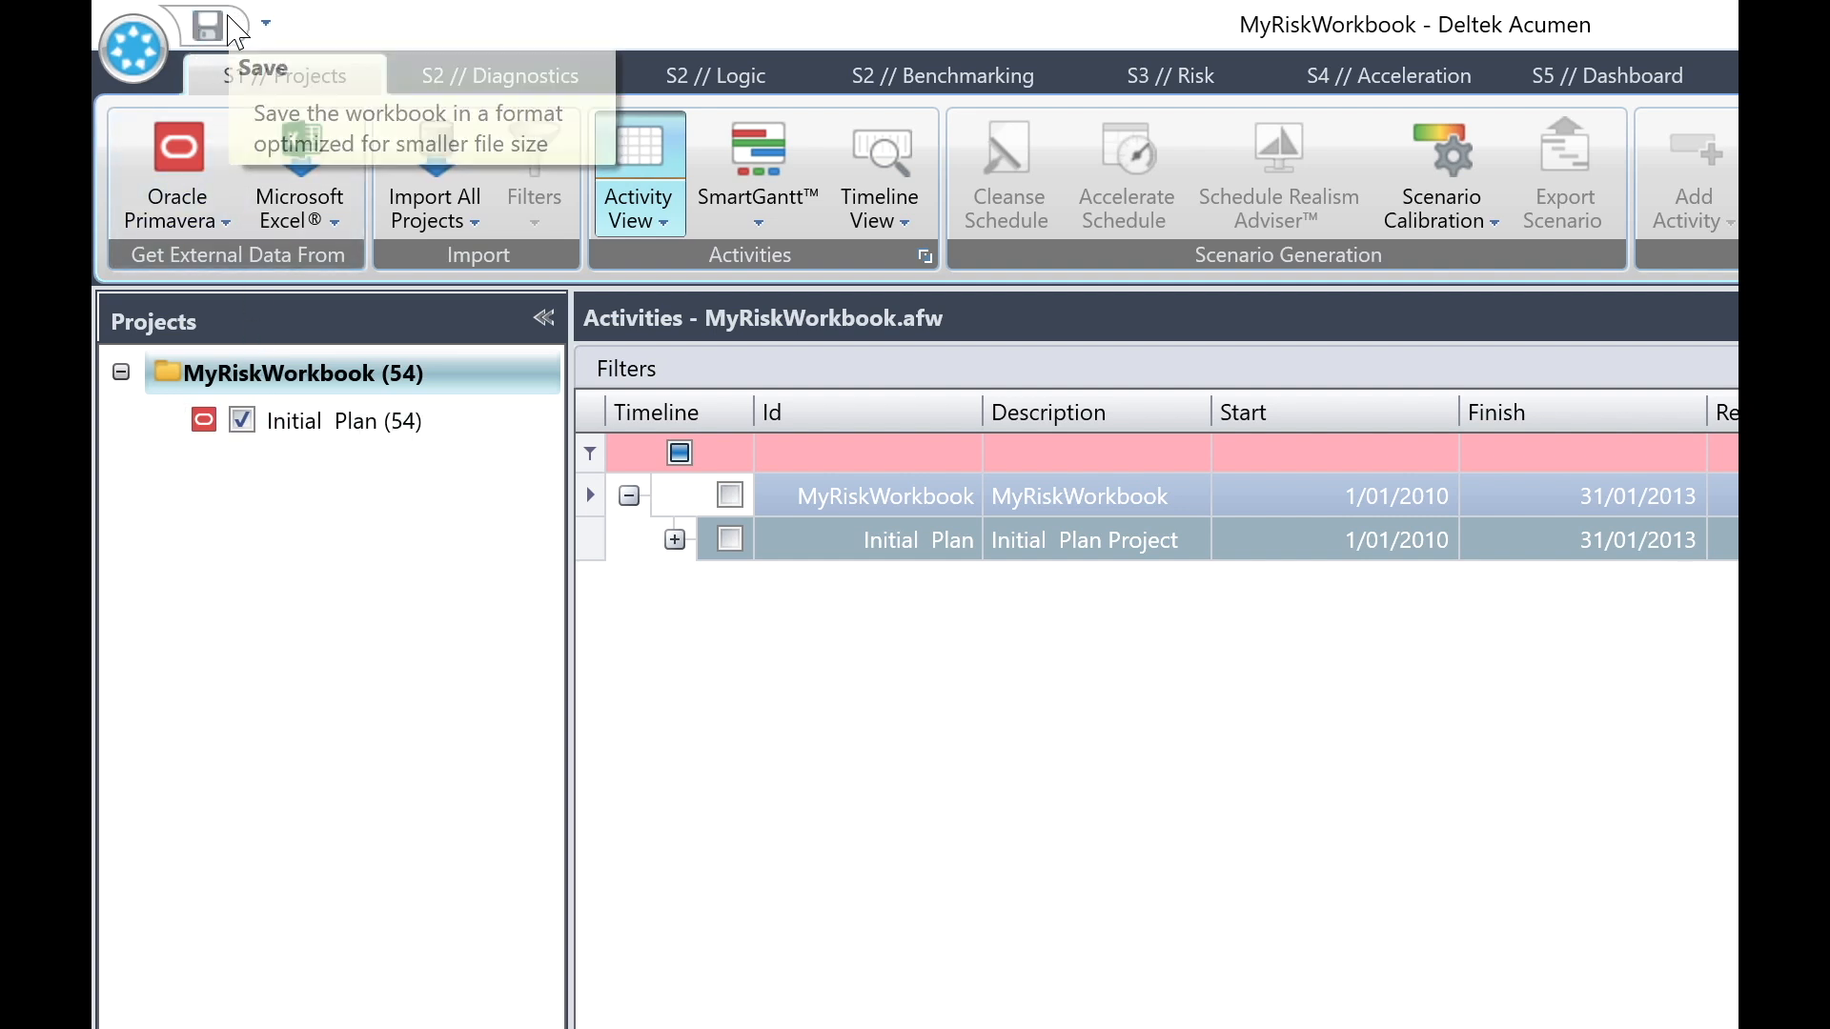
pyautogui.click(203, 29)
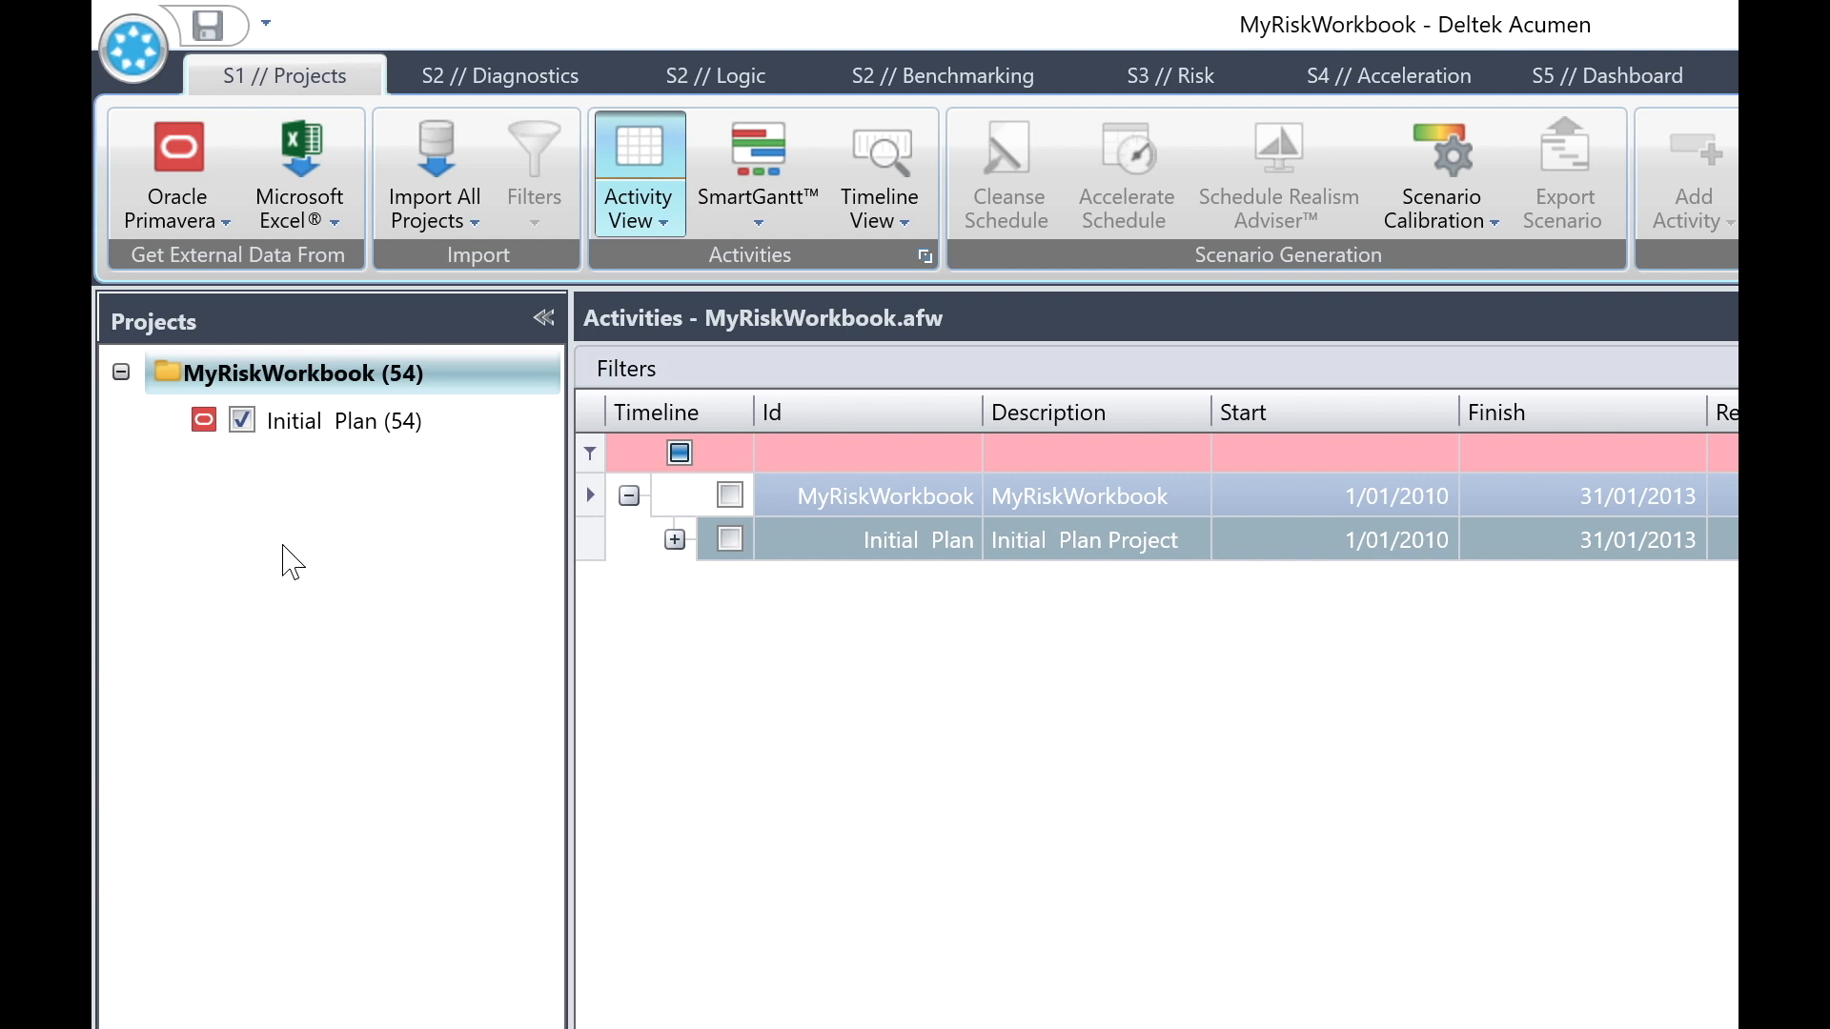
# Run the Fuse diagnostics on the Initial Plan project to calculate its metrics and display the ribbons
pyautogui.click(305, 416)
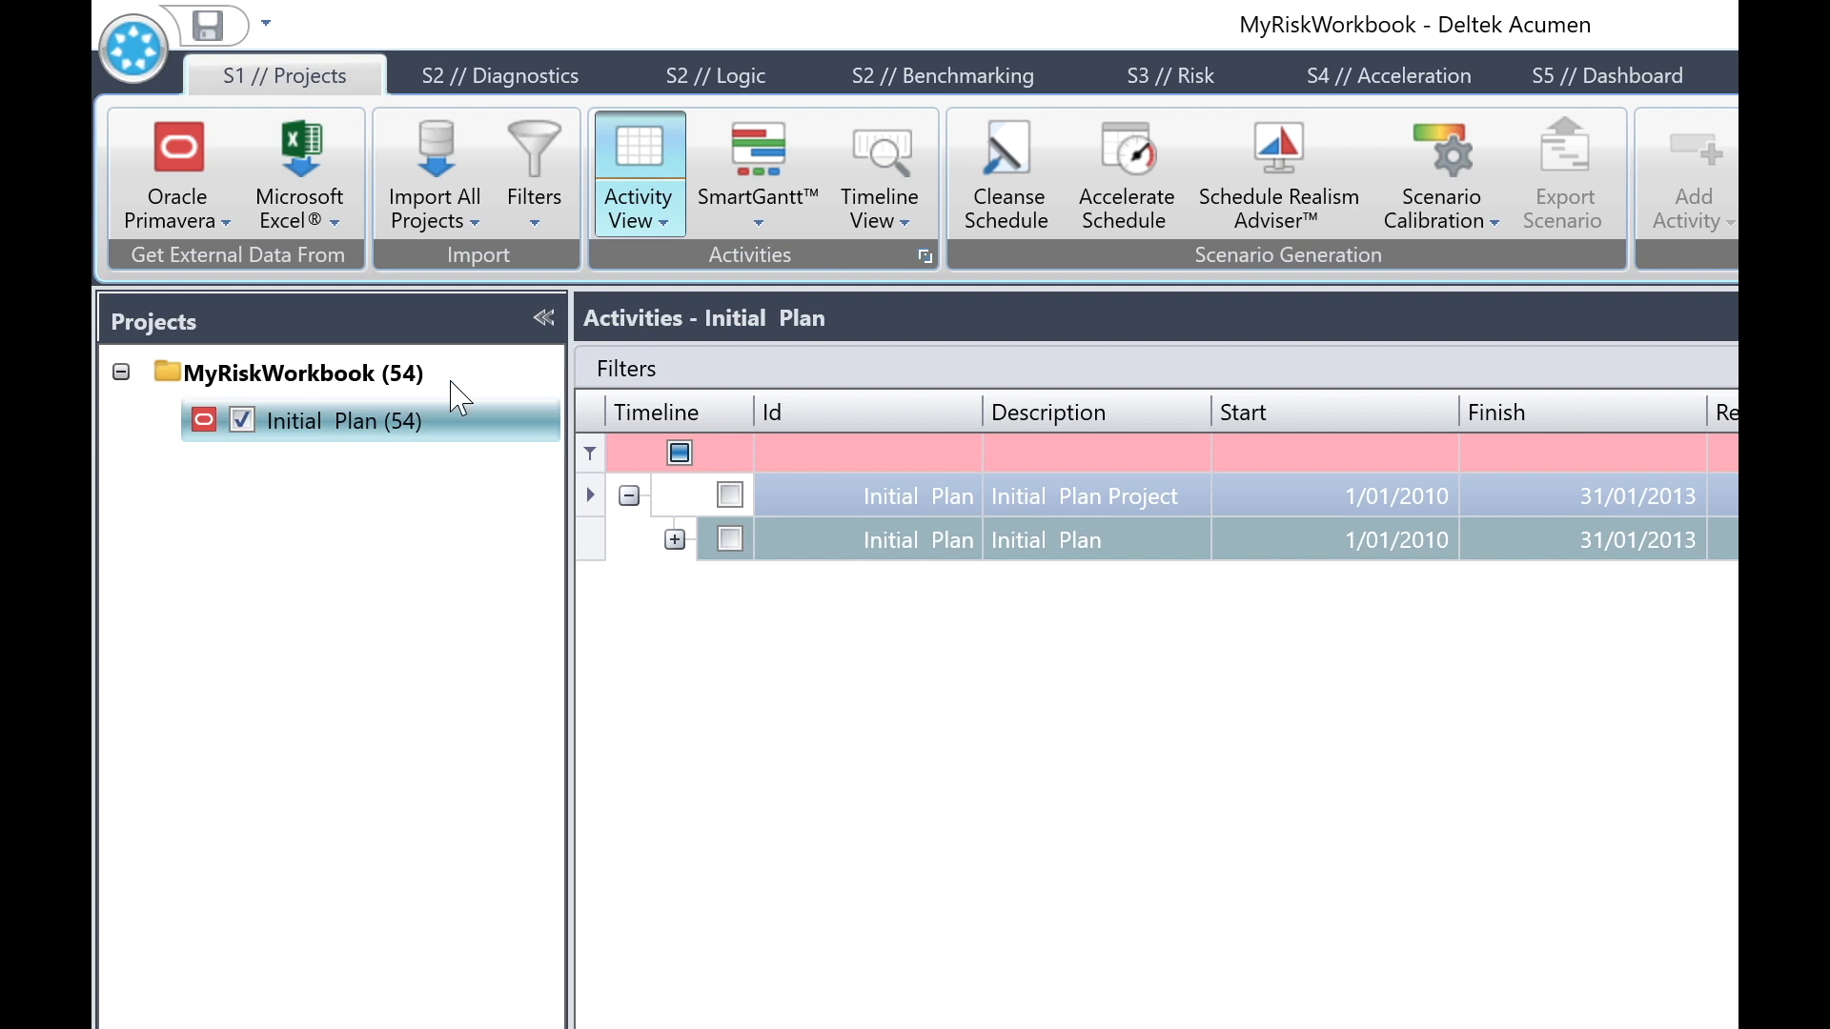
pyautogui.click(491, 73)
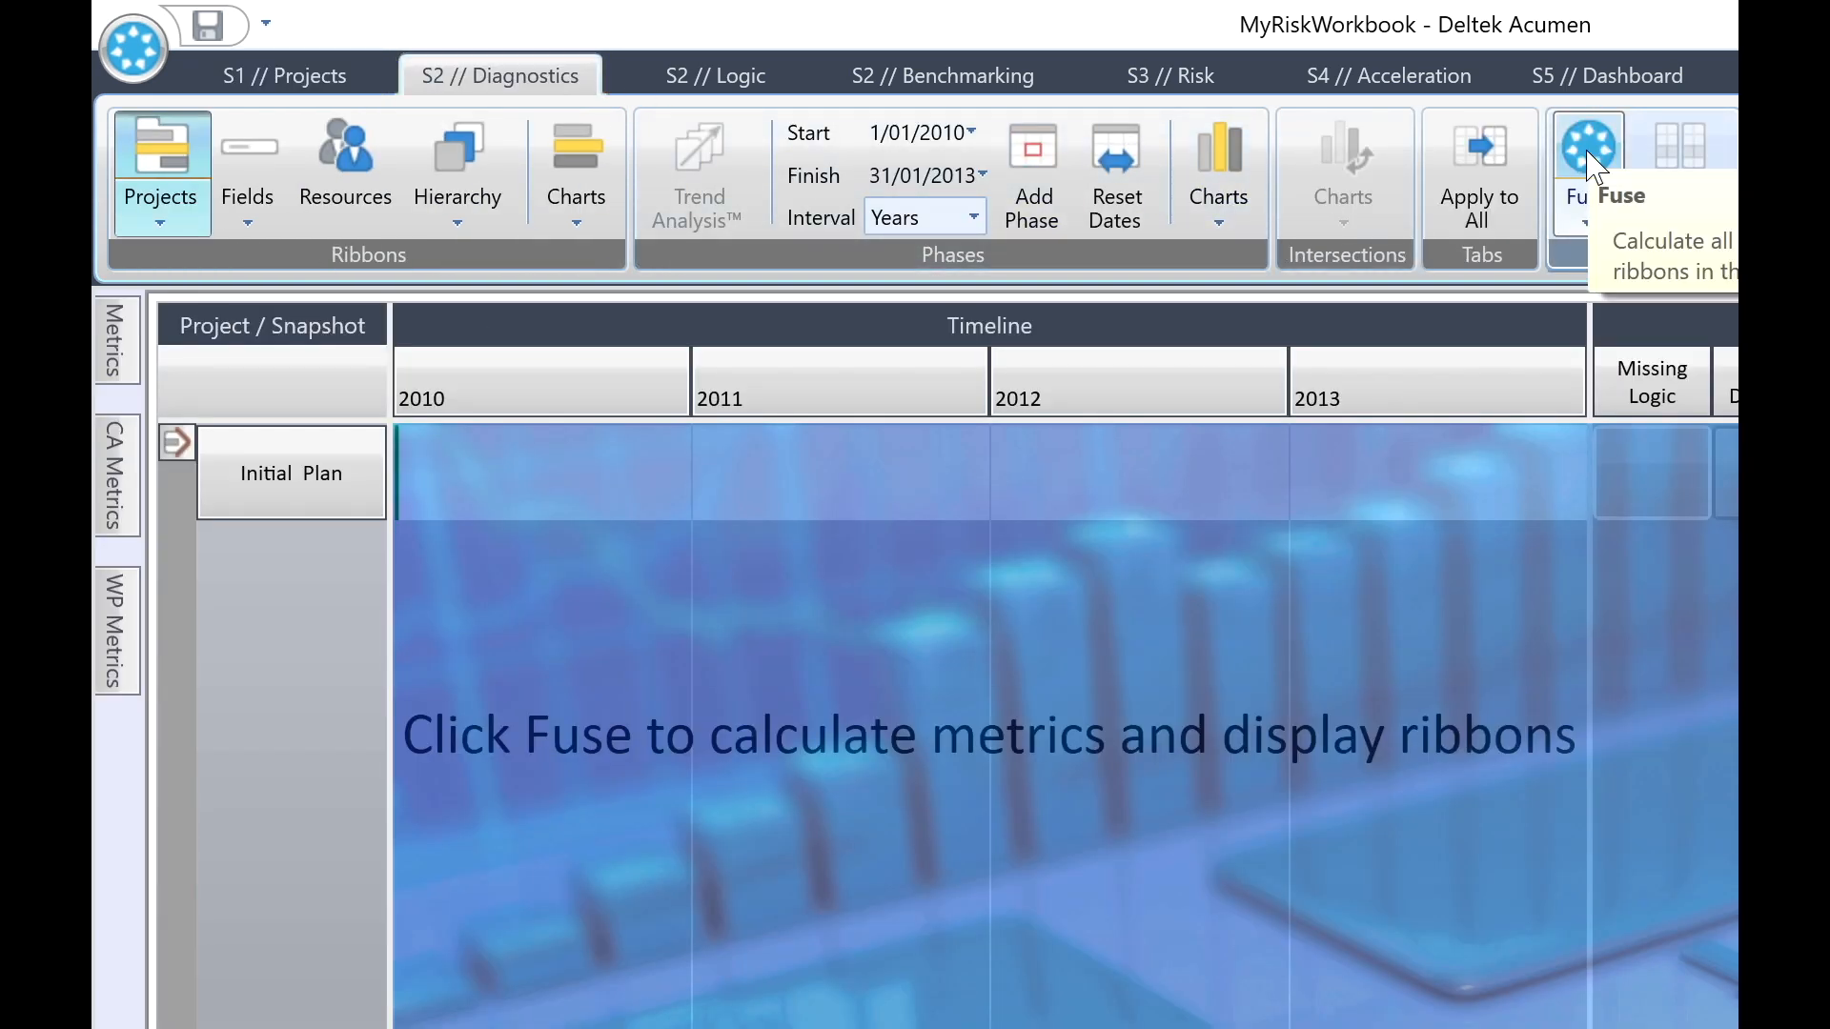
pyautogui.click(1586, 162)
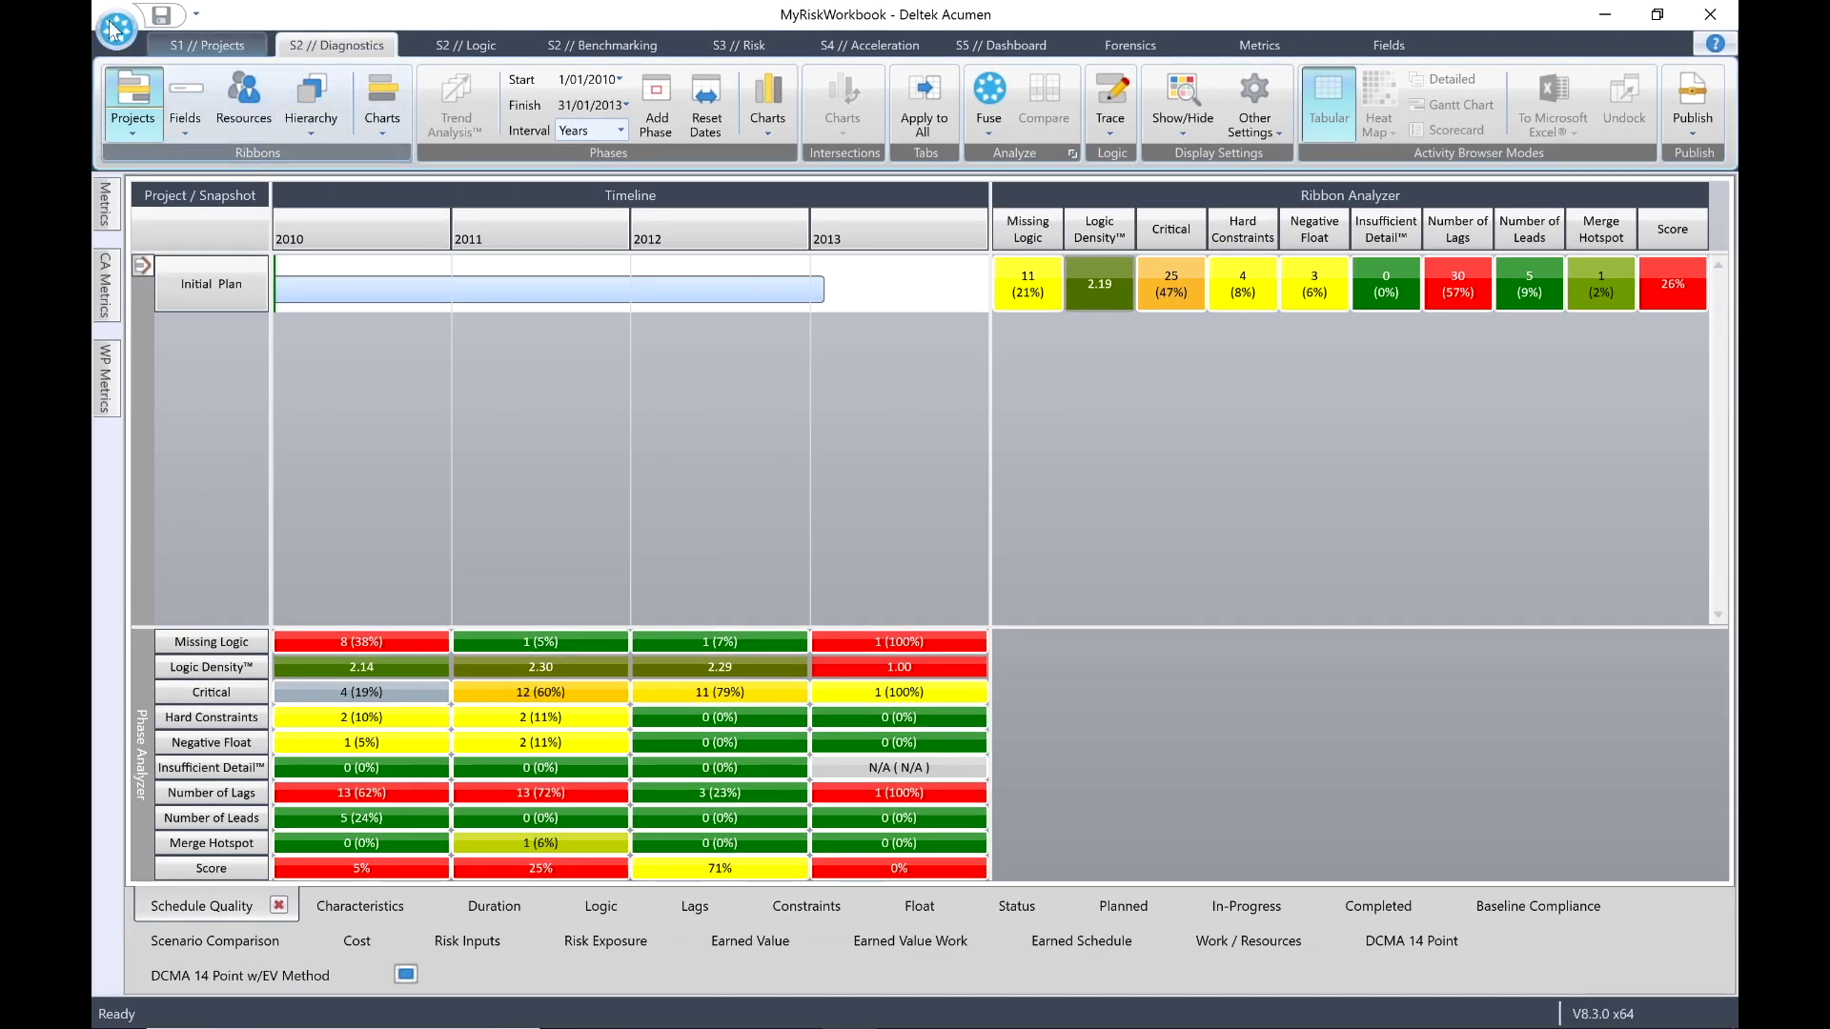
# Close the workbook with its changes saved, and reopen MyRiskWorkbook.afw from the recent workbooks in the Acumen Fuse folder
pyautogui.click(112, 29)
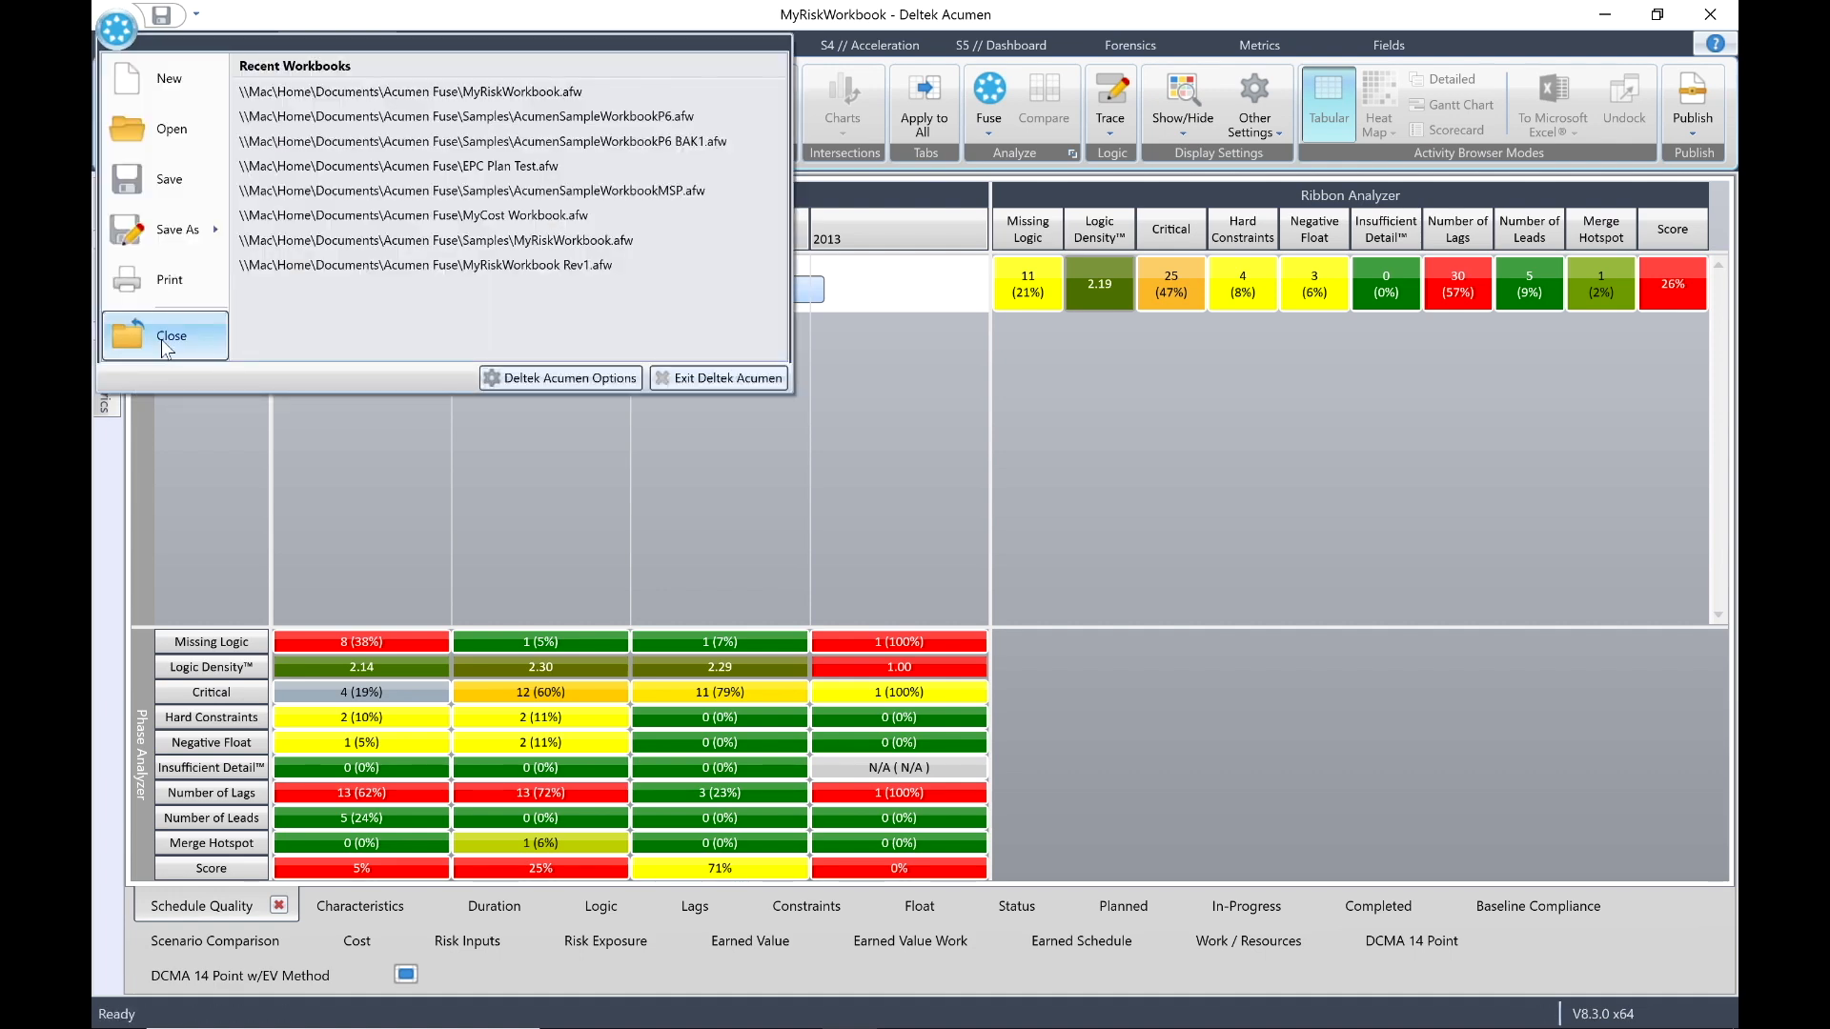
pyautogui.click(162, 336)
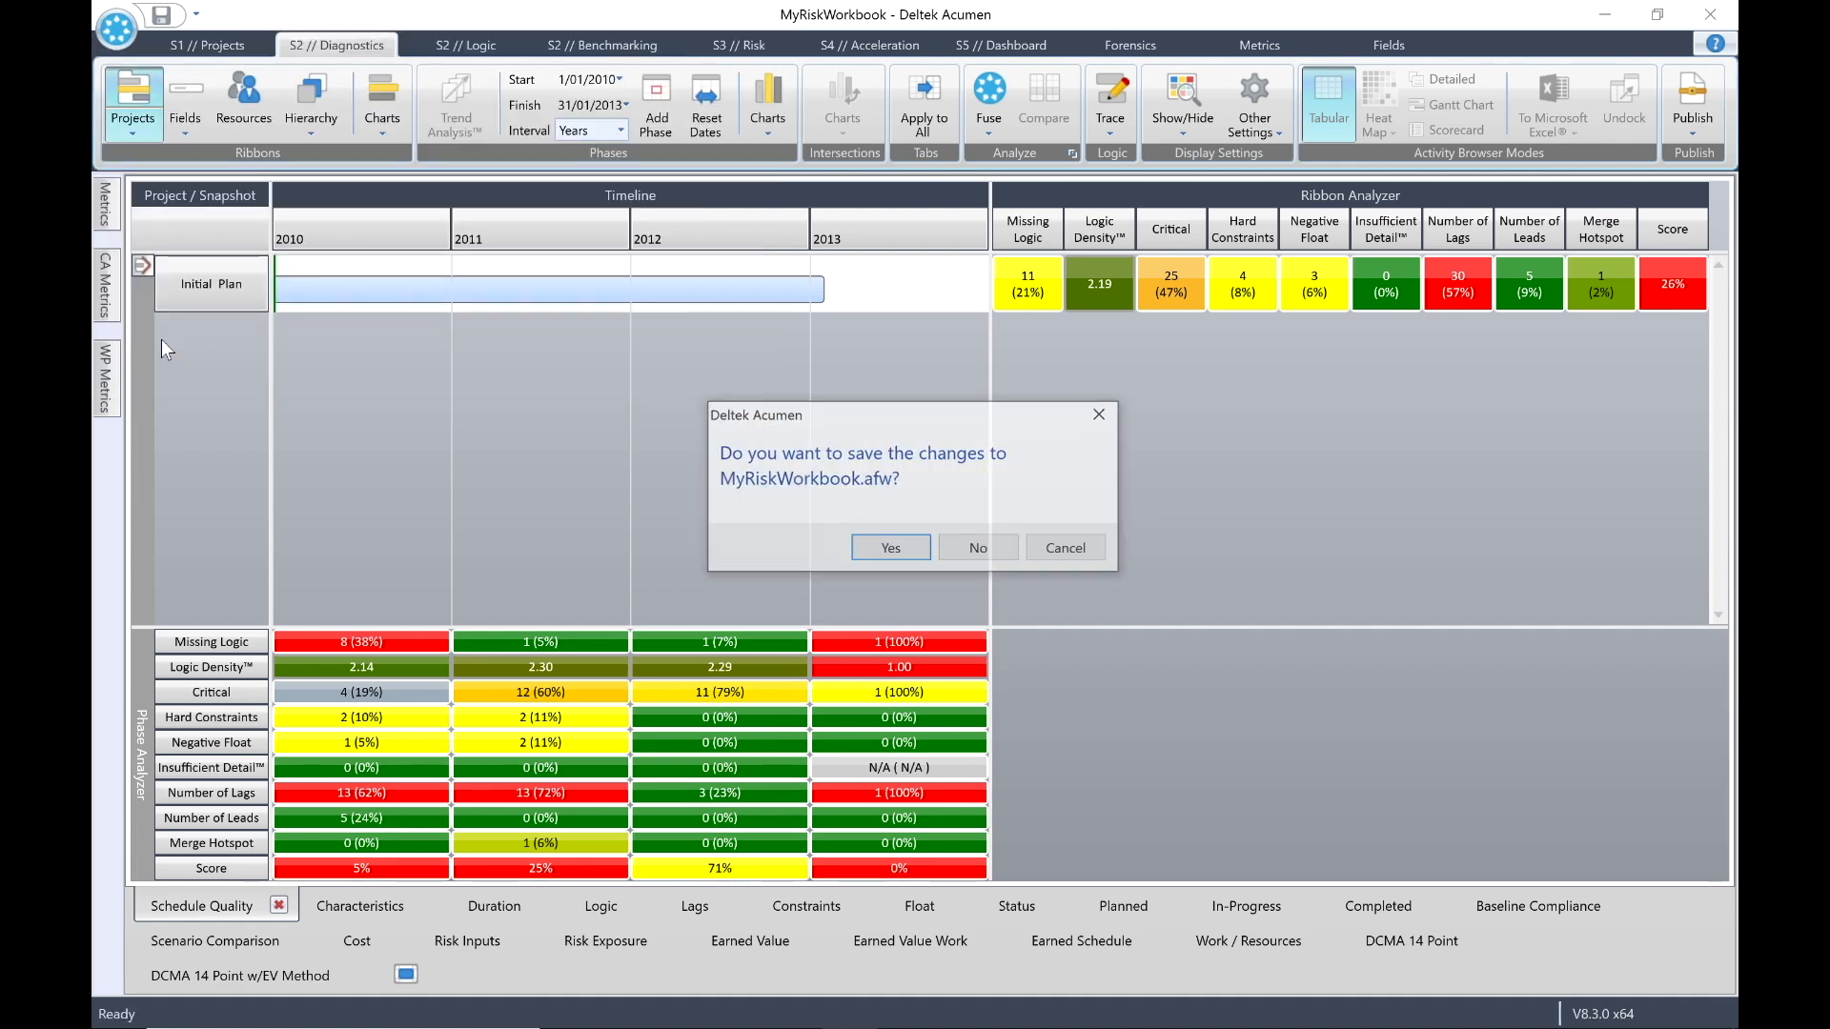
pyautogui.click(890, 549)
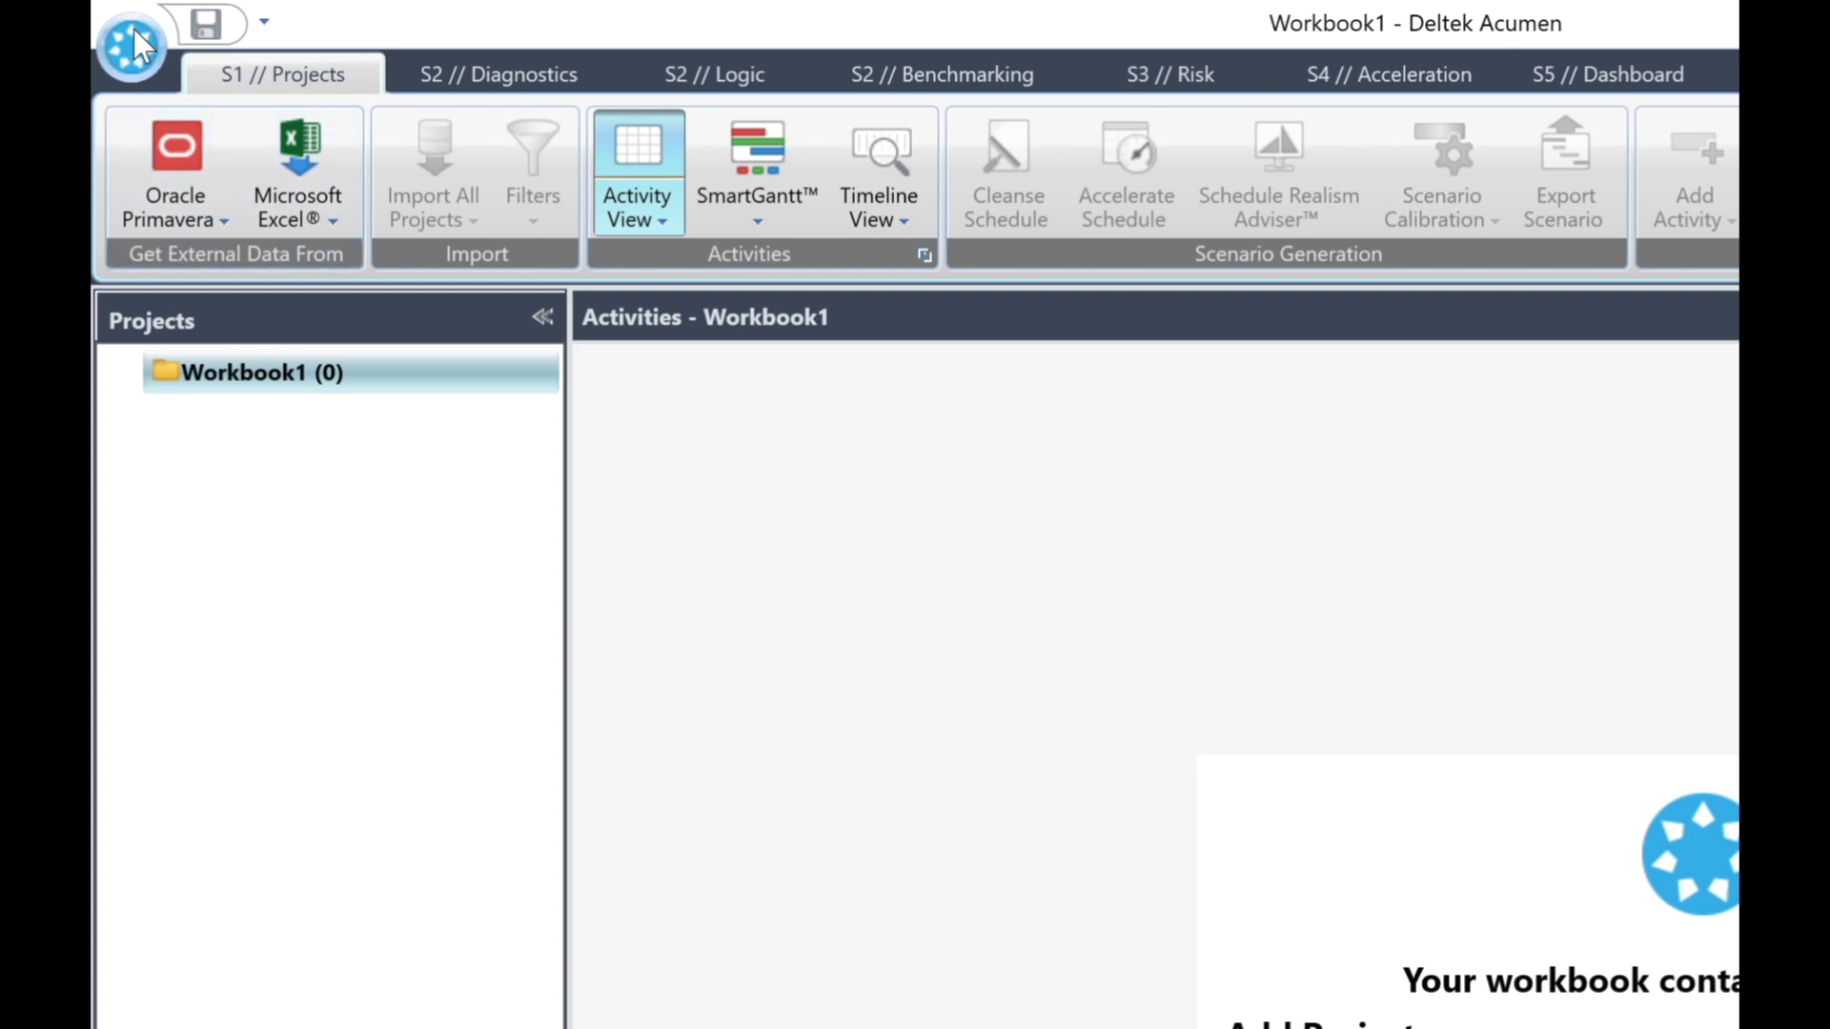
pyautogui.click(133, 43)
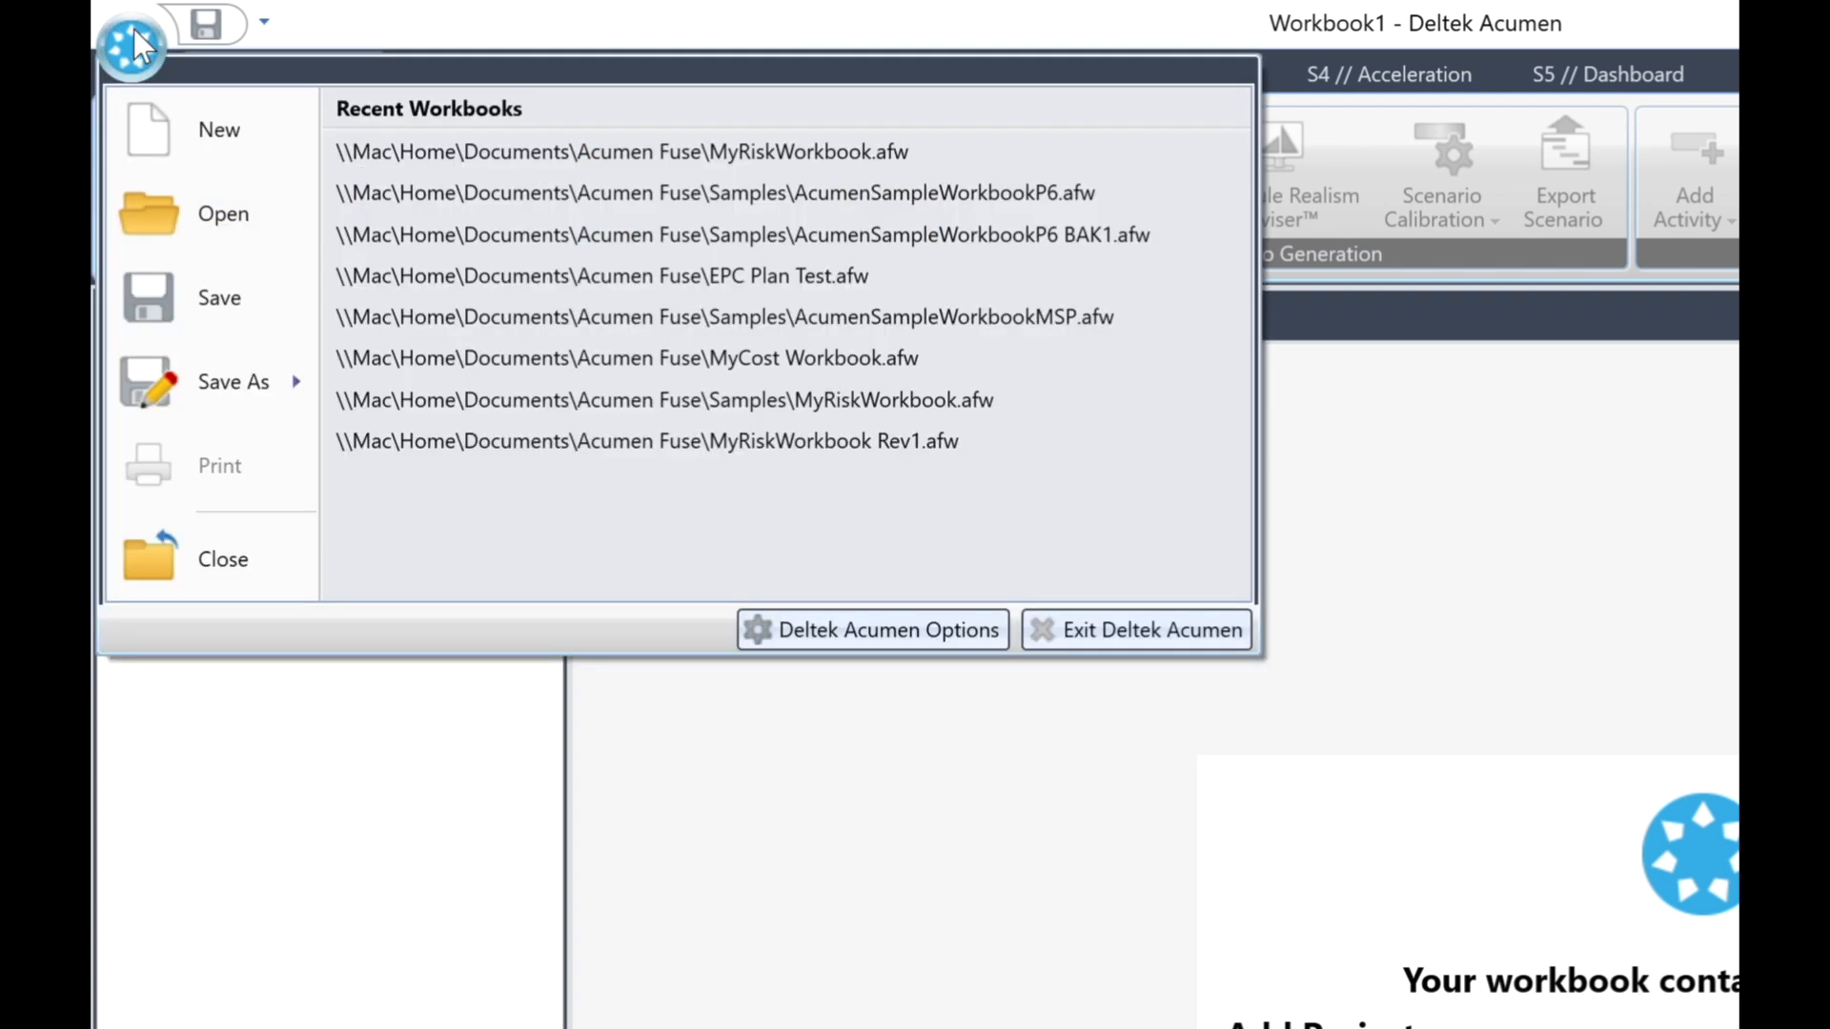
pyautogui.click(745, 152)
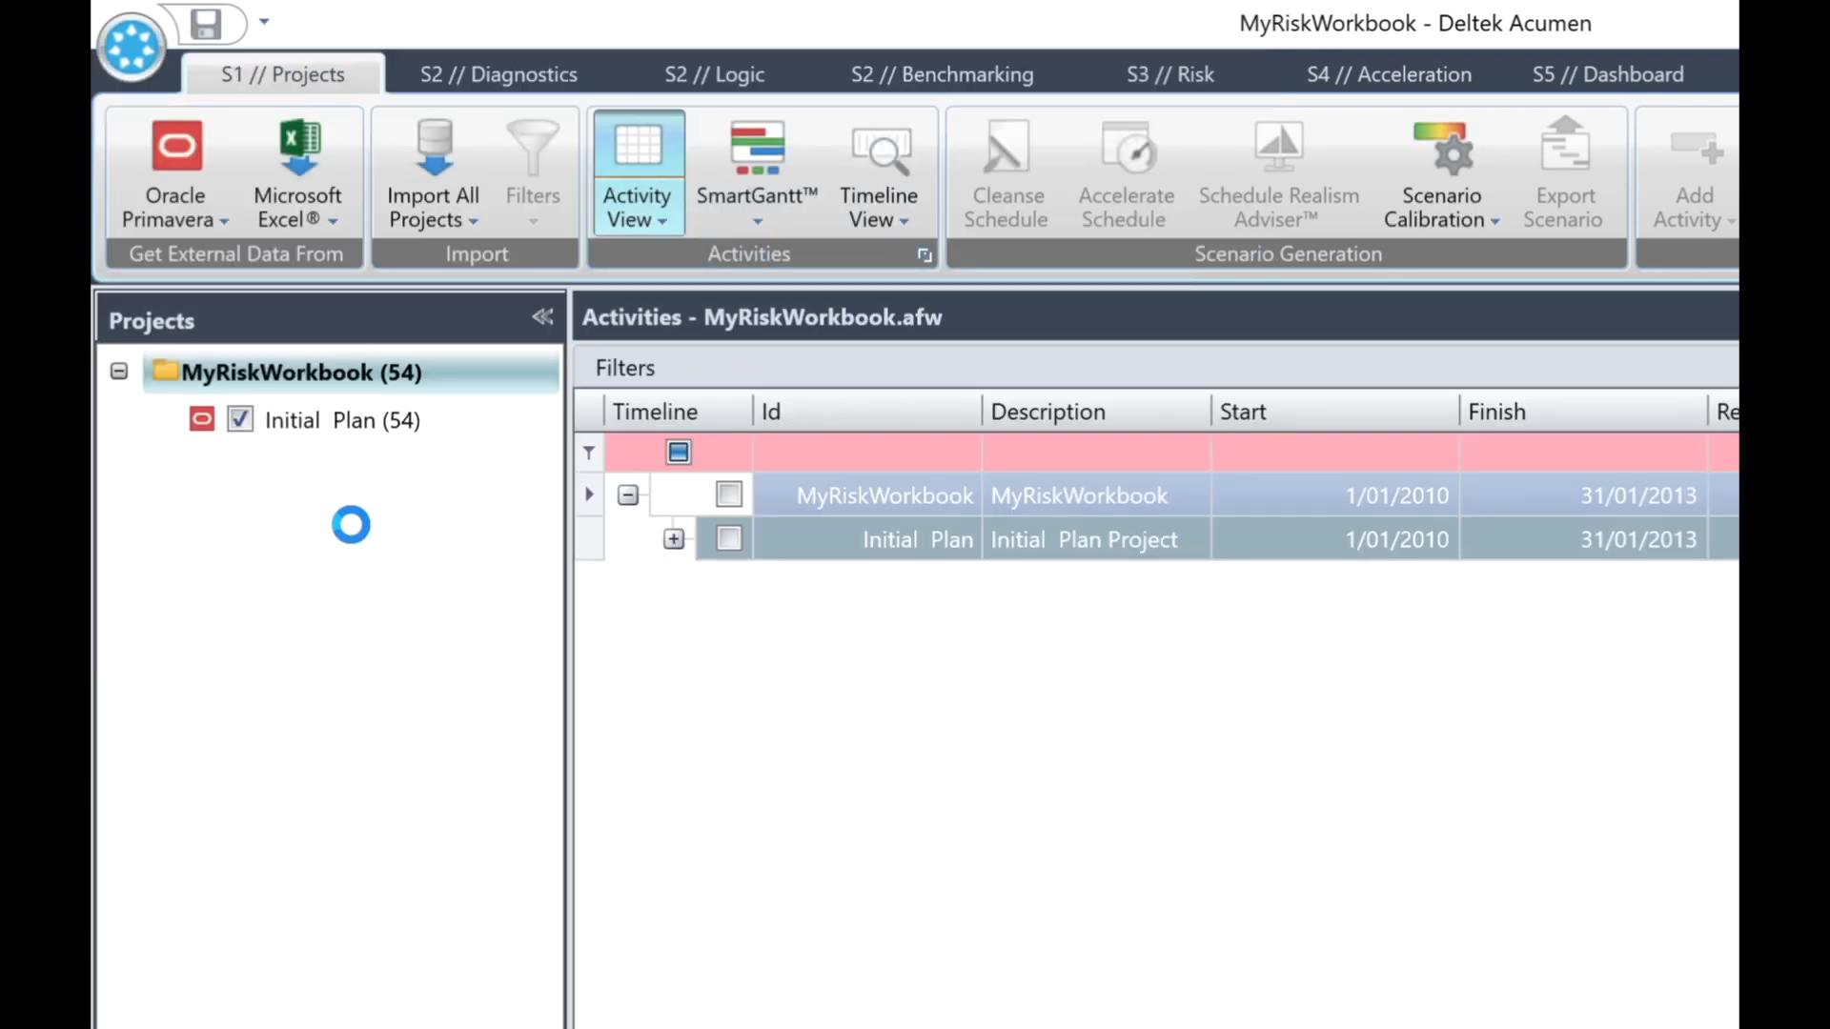
# Start cleansing the Initial Plan schedule, removing all redundant logic, hard constraints, soft constraints and remaining leads
pyautogui.click(326, 421)
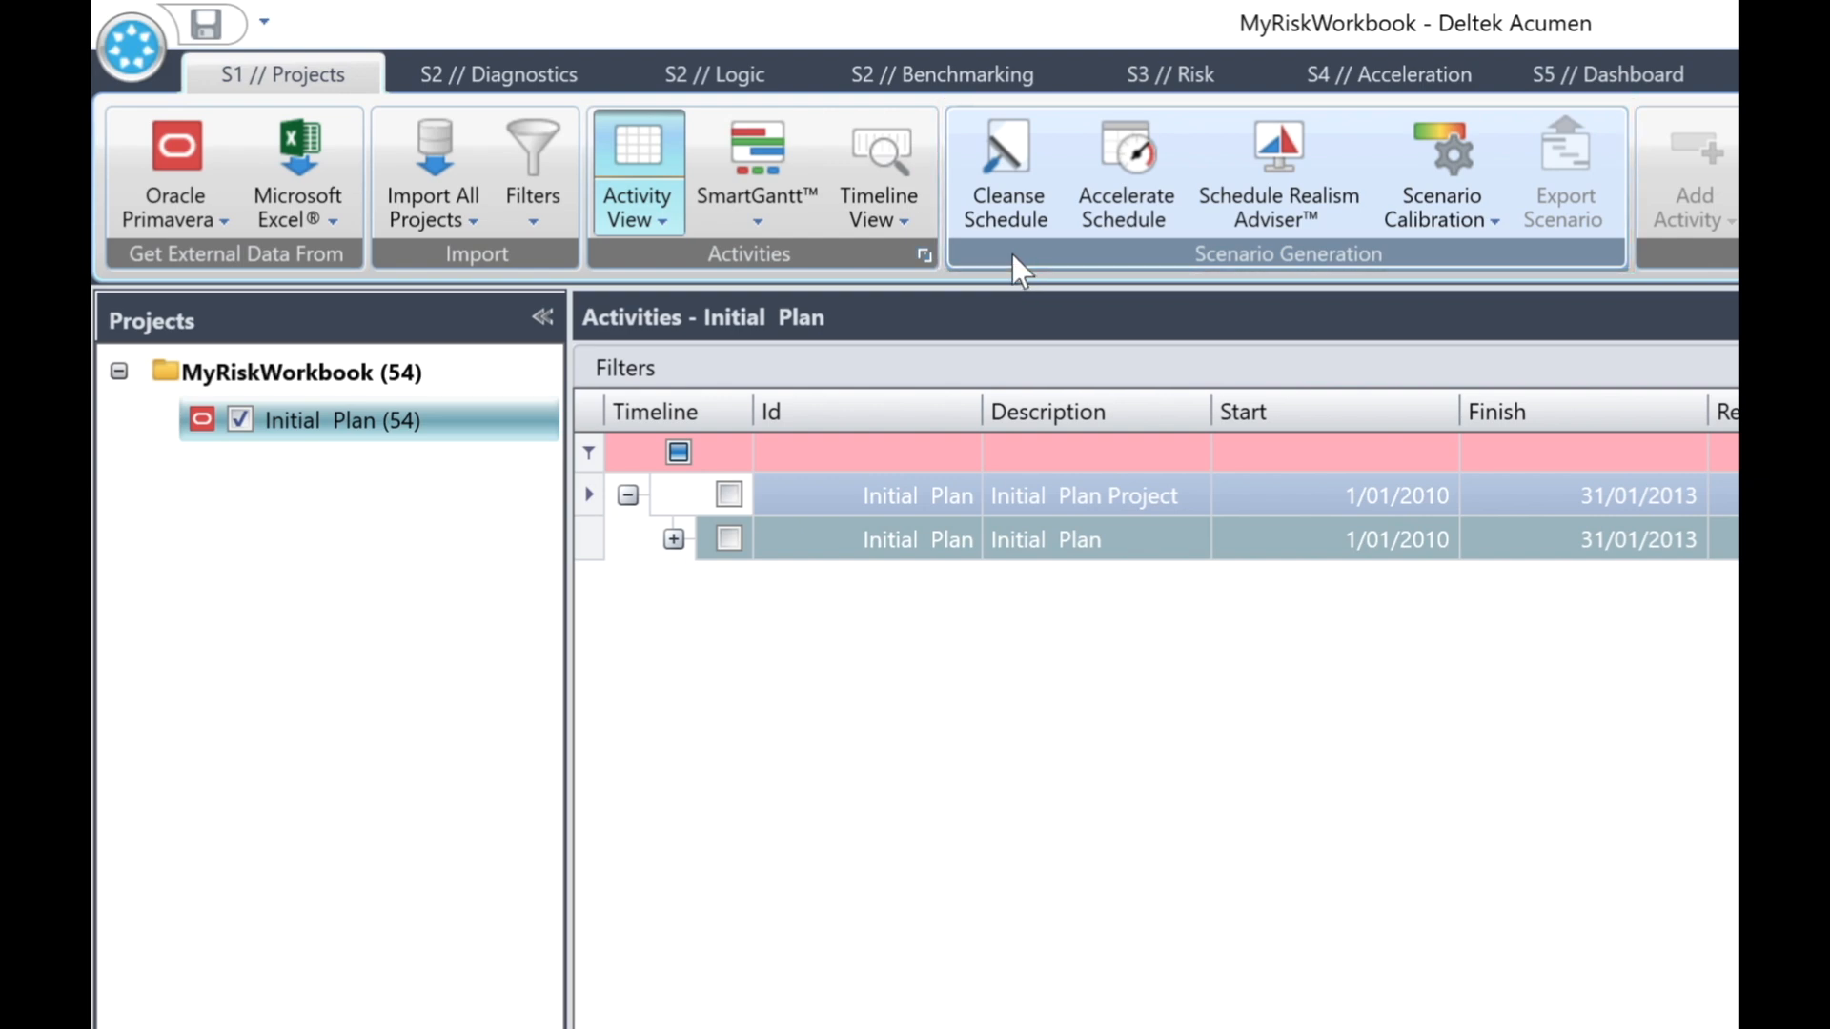
pyautogui.click(1007, 172)
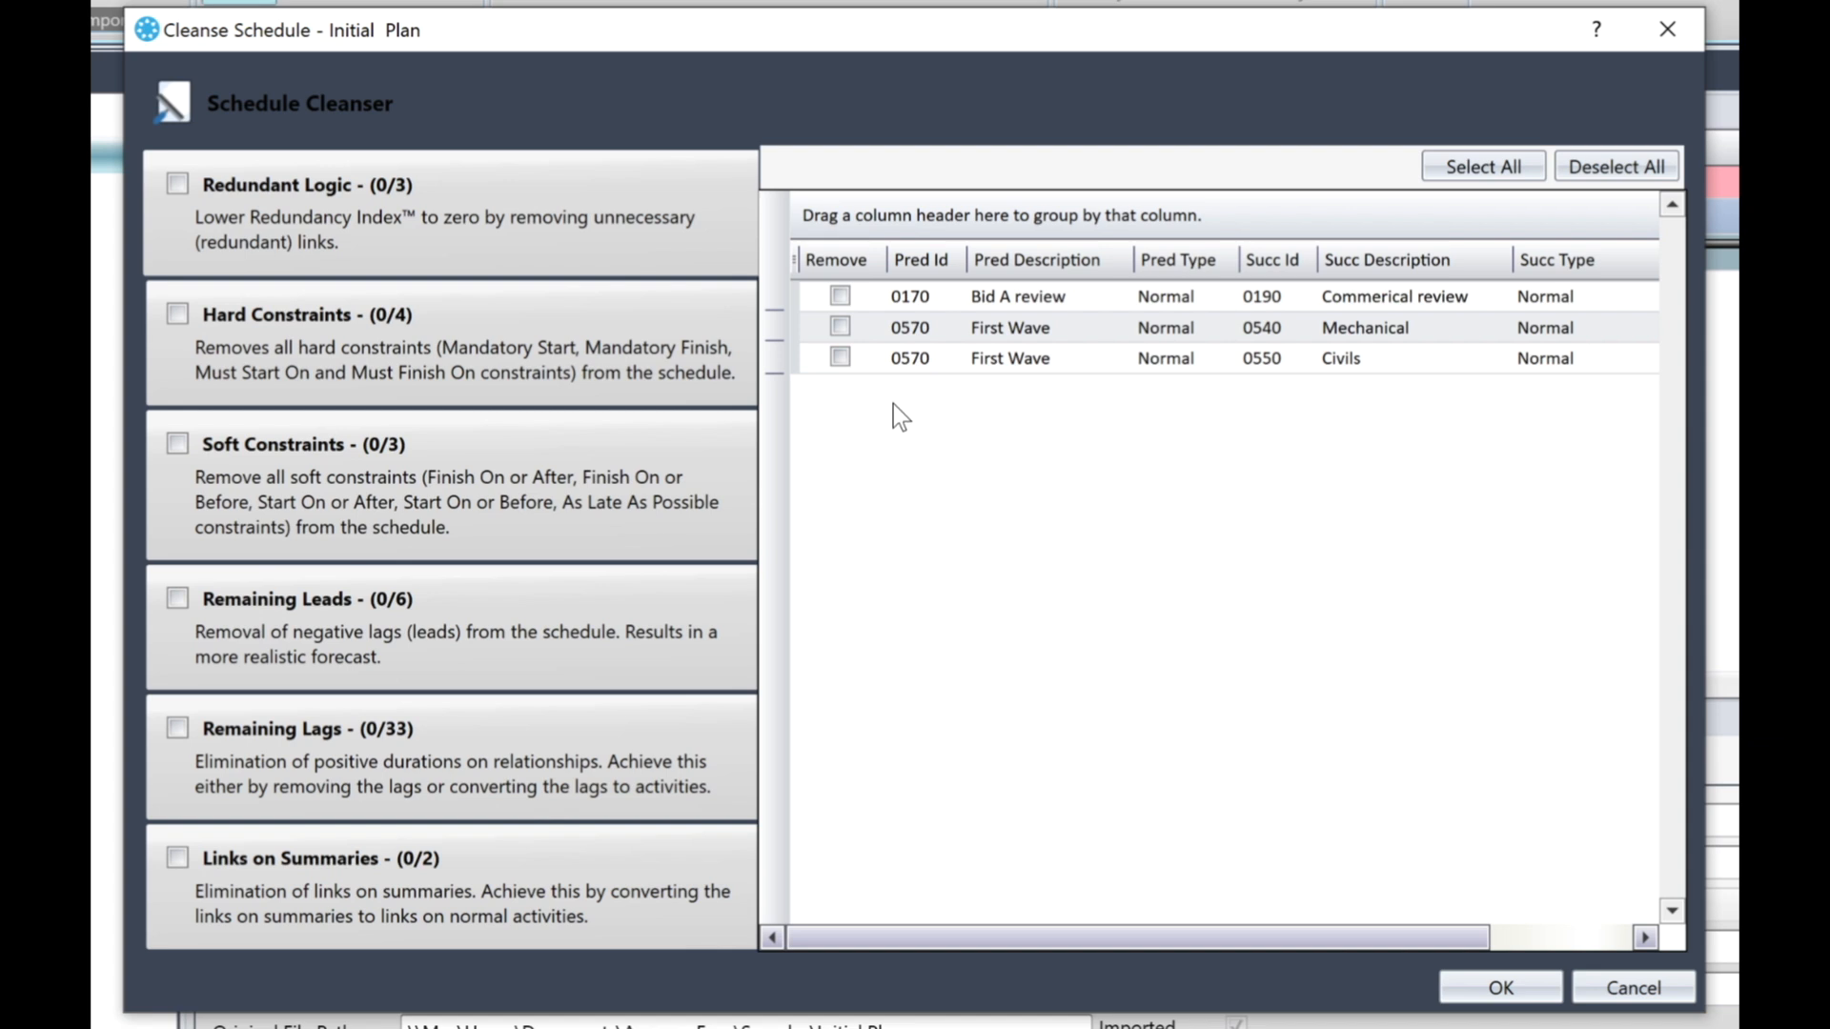
pyautogui.click(177, 184)
pyautogui.click(178, 315)
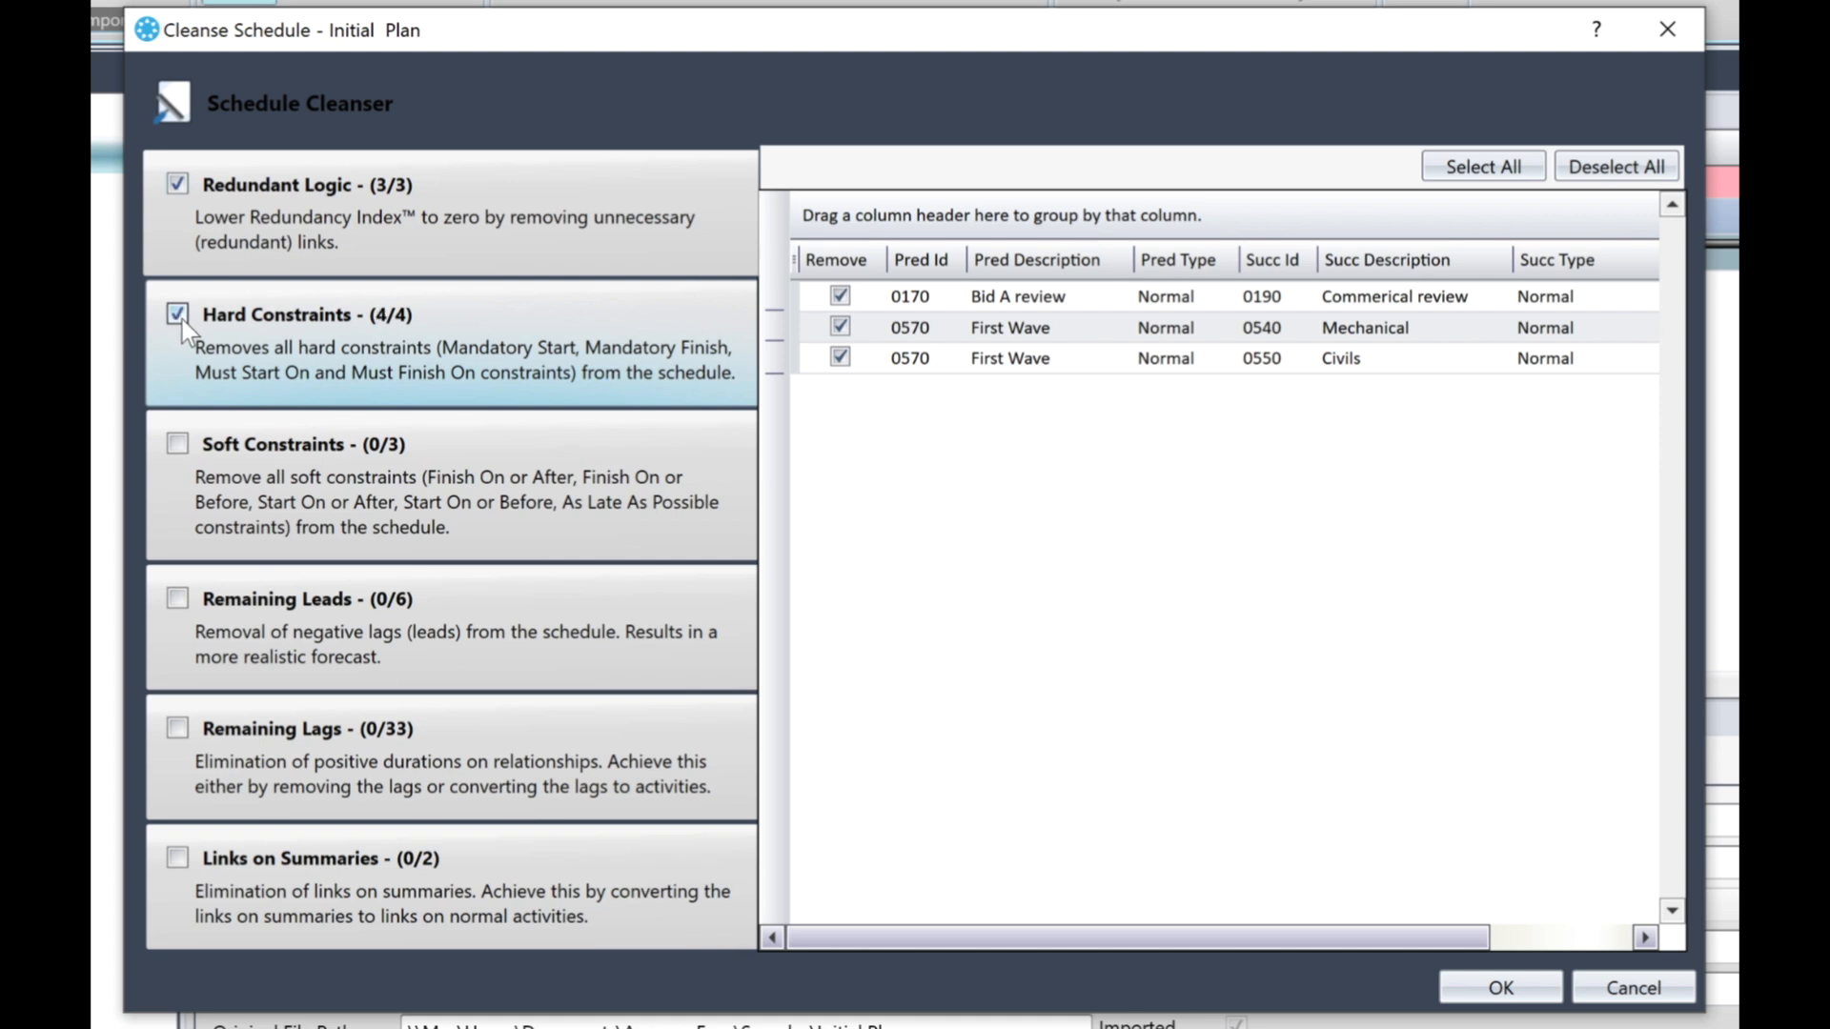
pyautogui.click(178, 444)
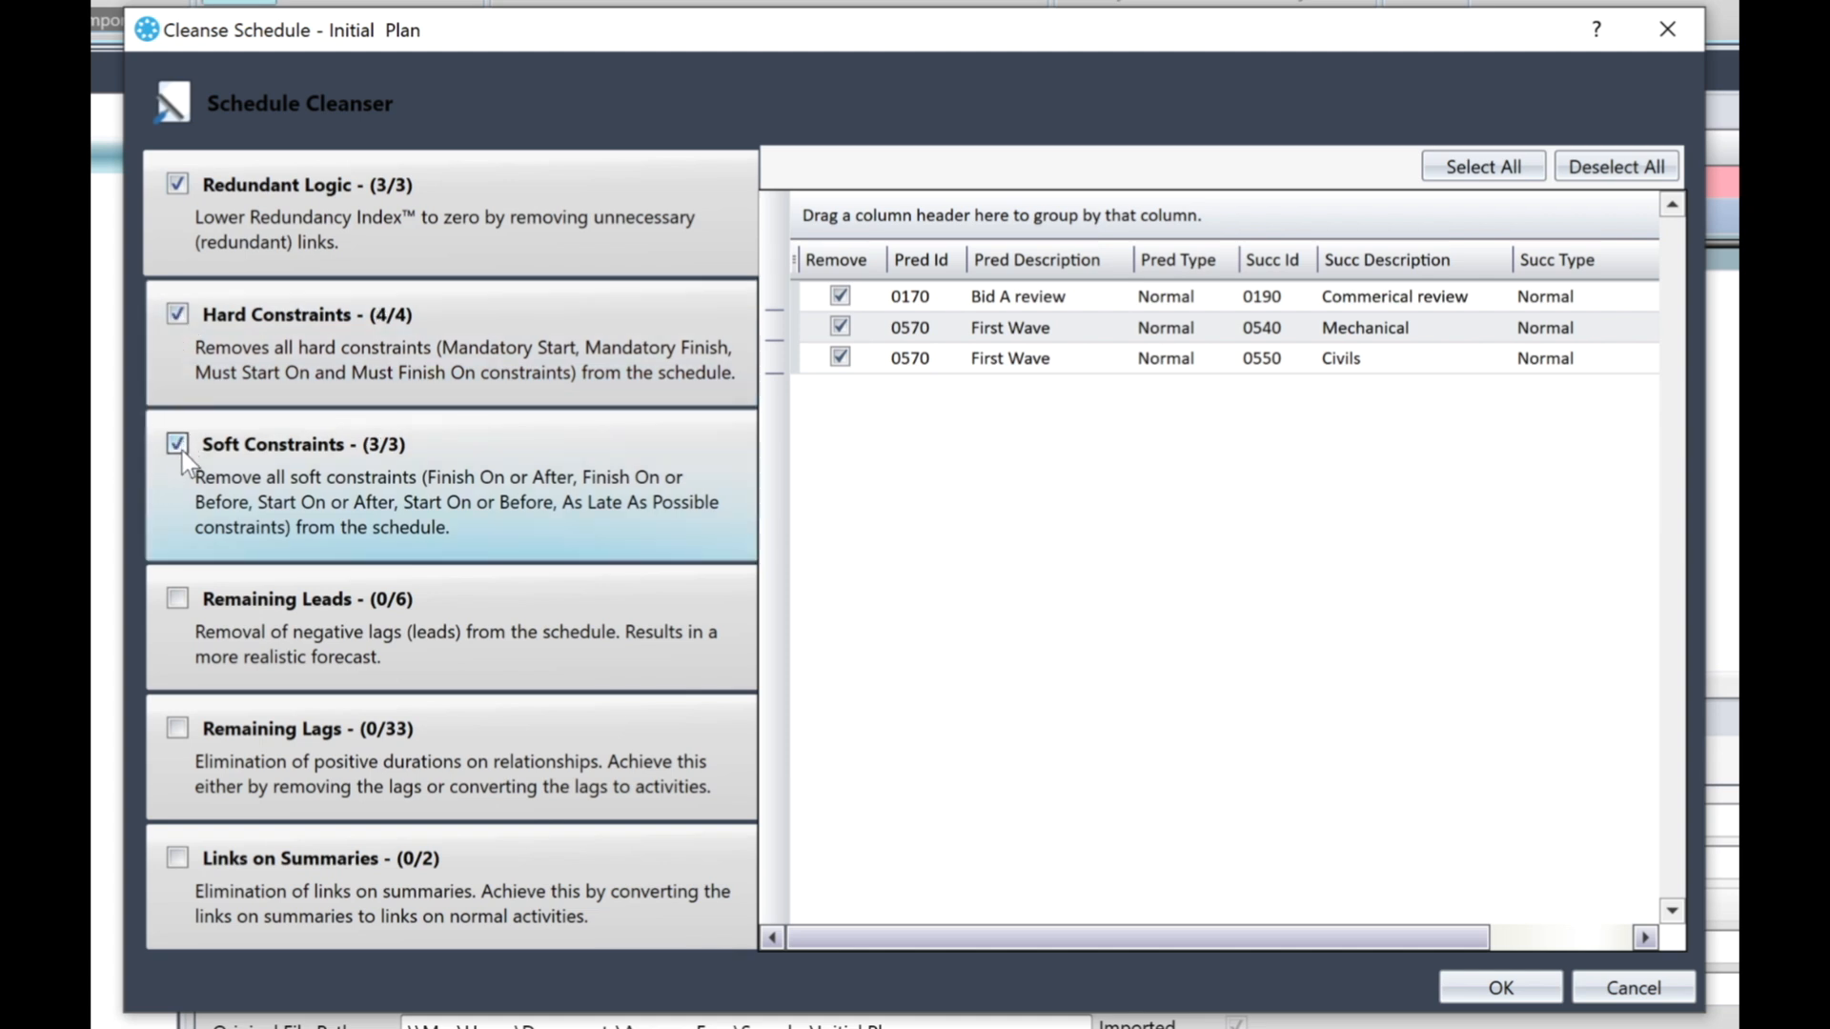
pyautogui.click(177, 600)
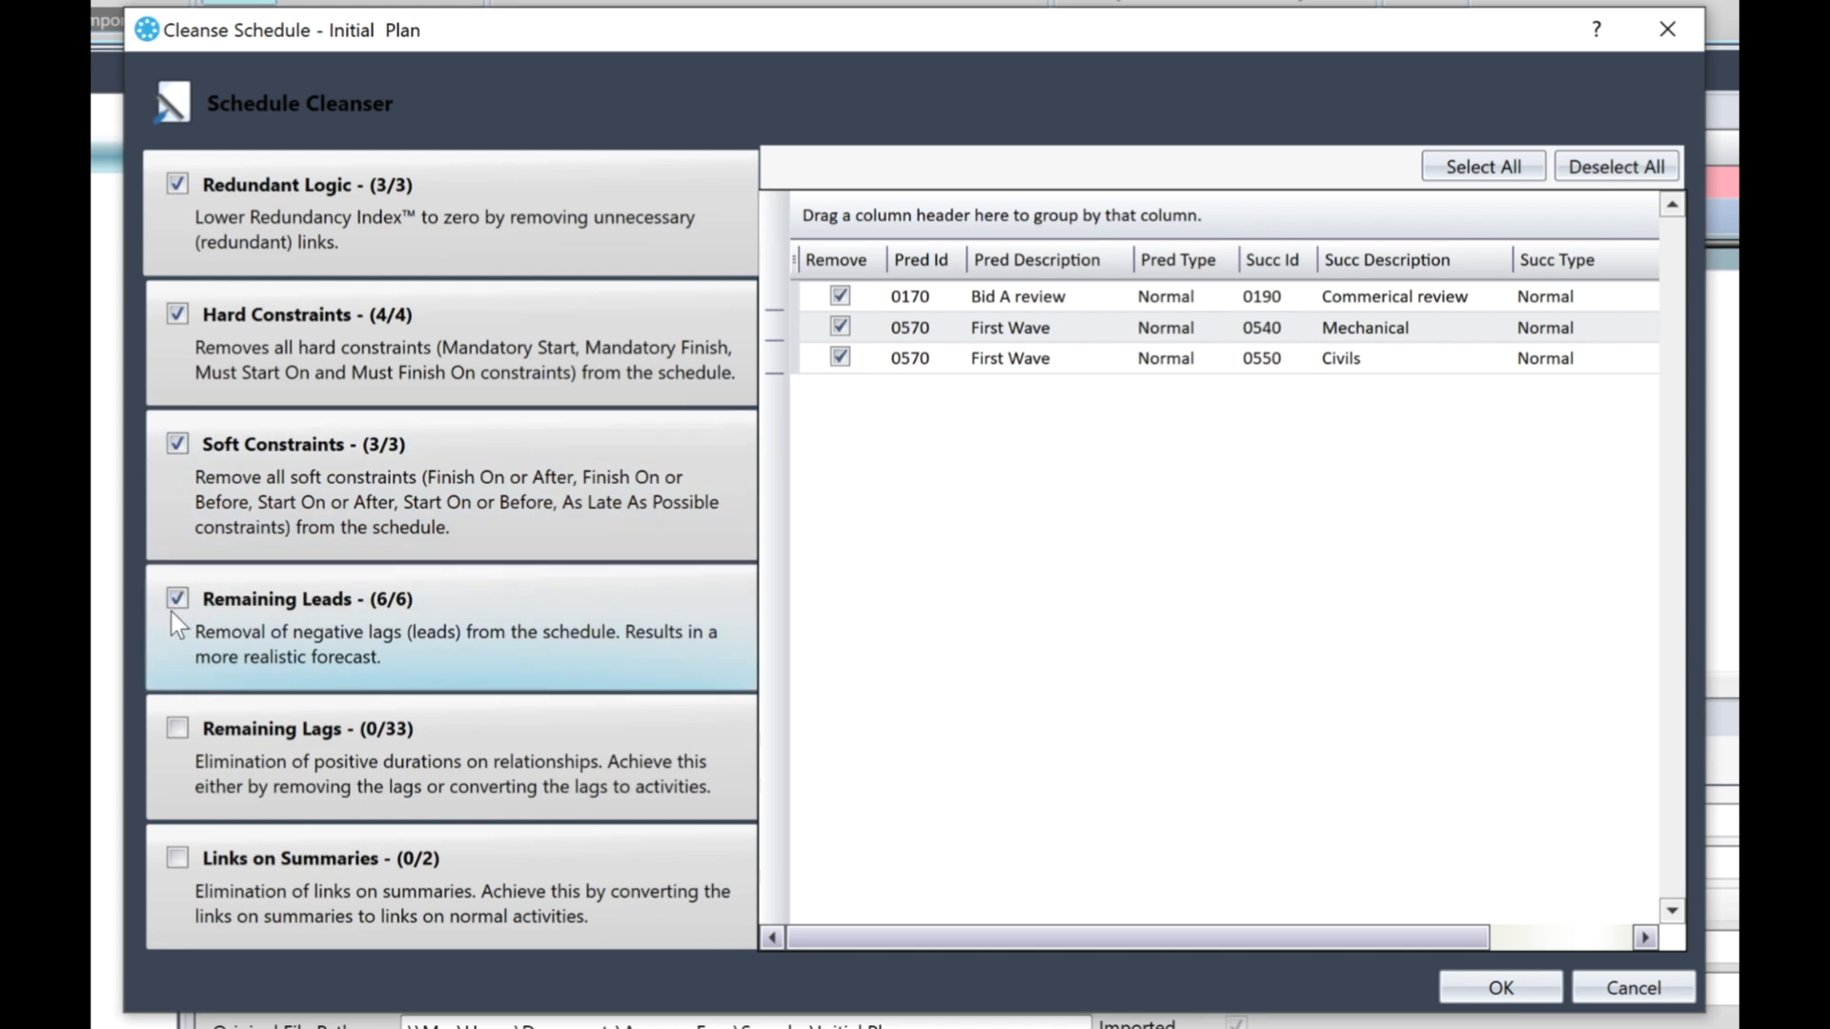
# Convert all remaining lags to activities and all links on summaries to links on normal activities, and generate the cleansed scenario
pyautogui.click(177, 729)
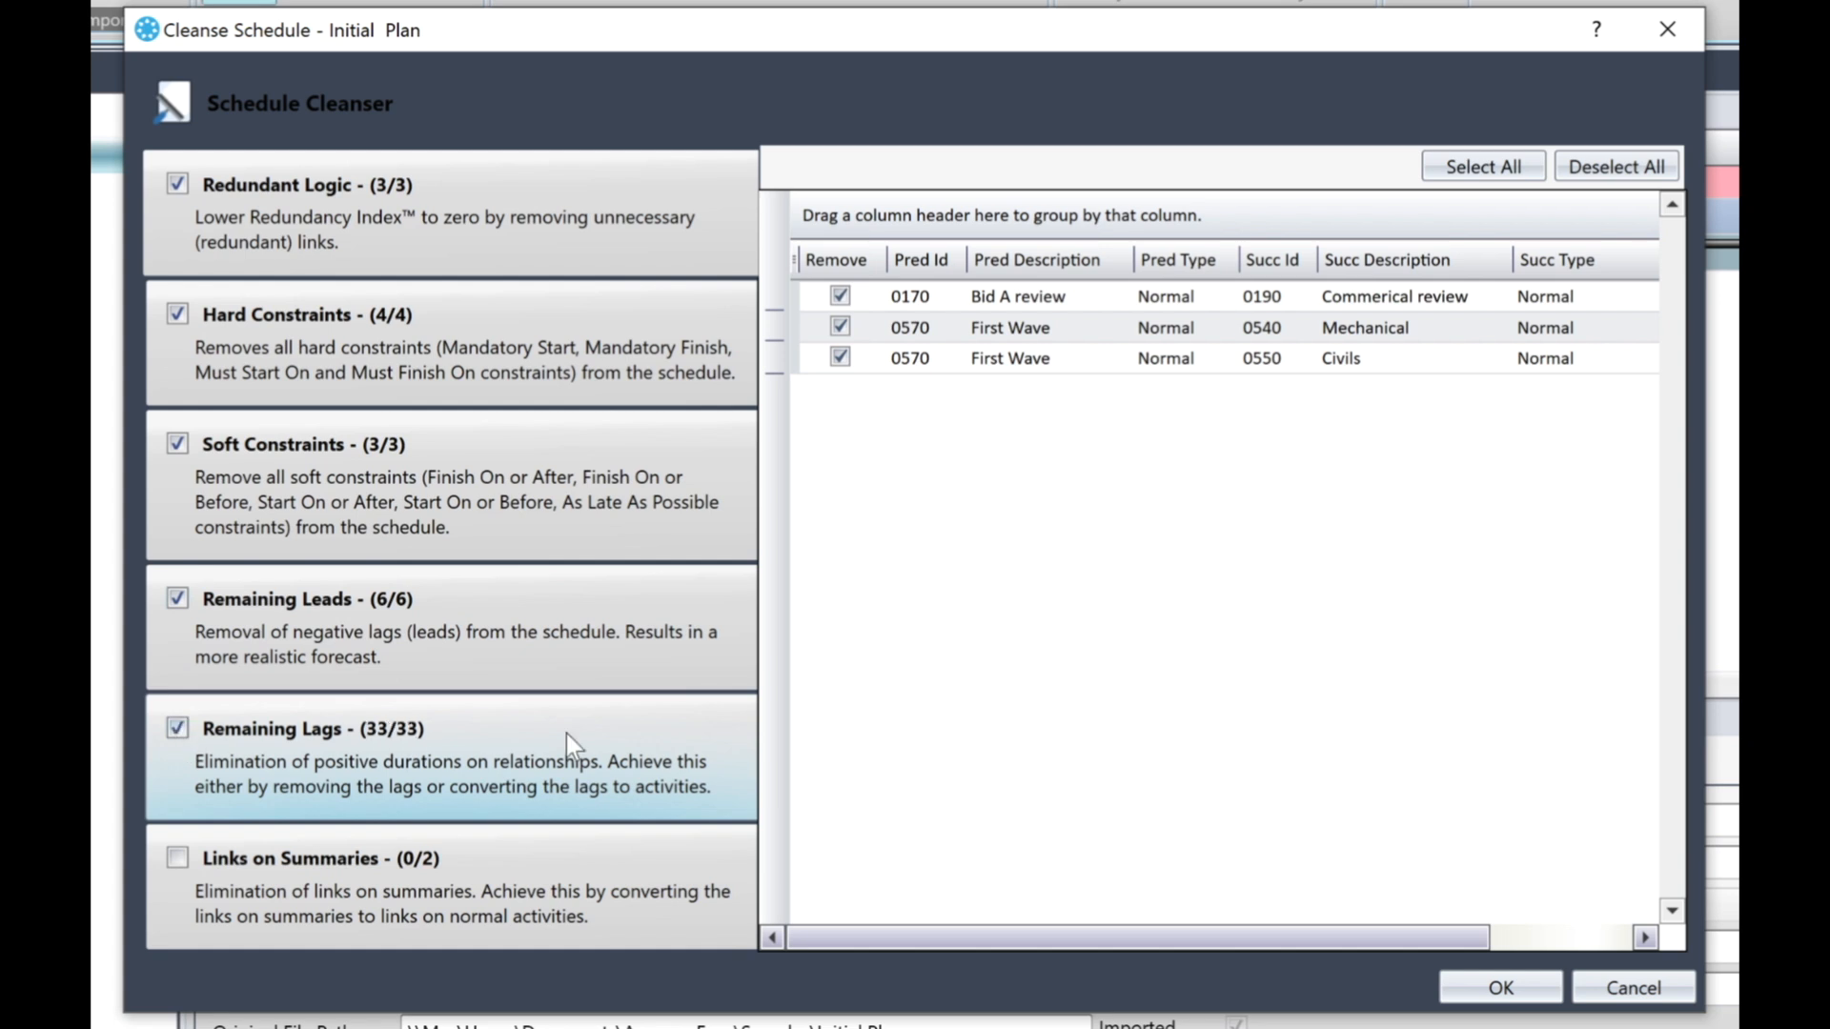
pyautogui.click(643, 740)
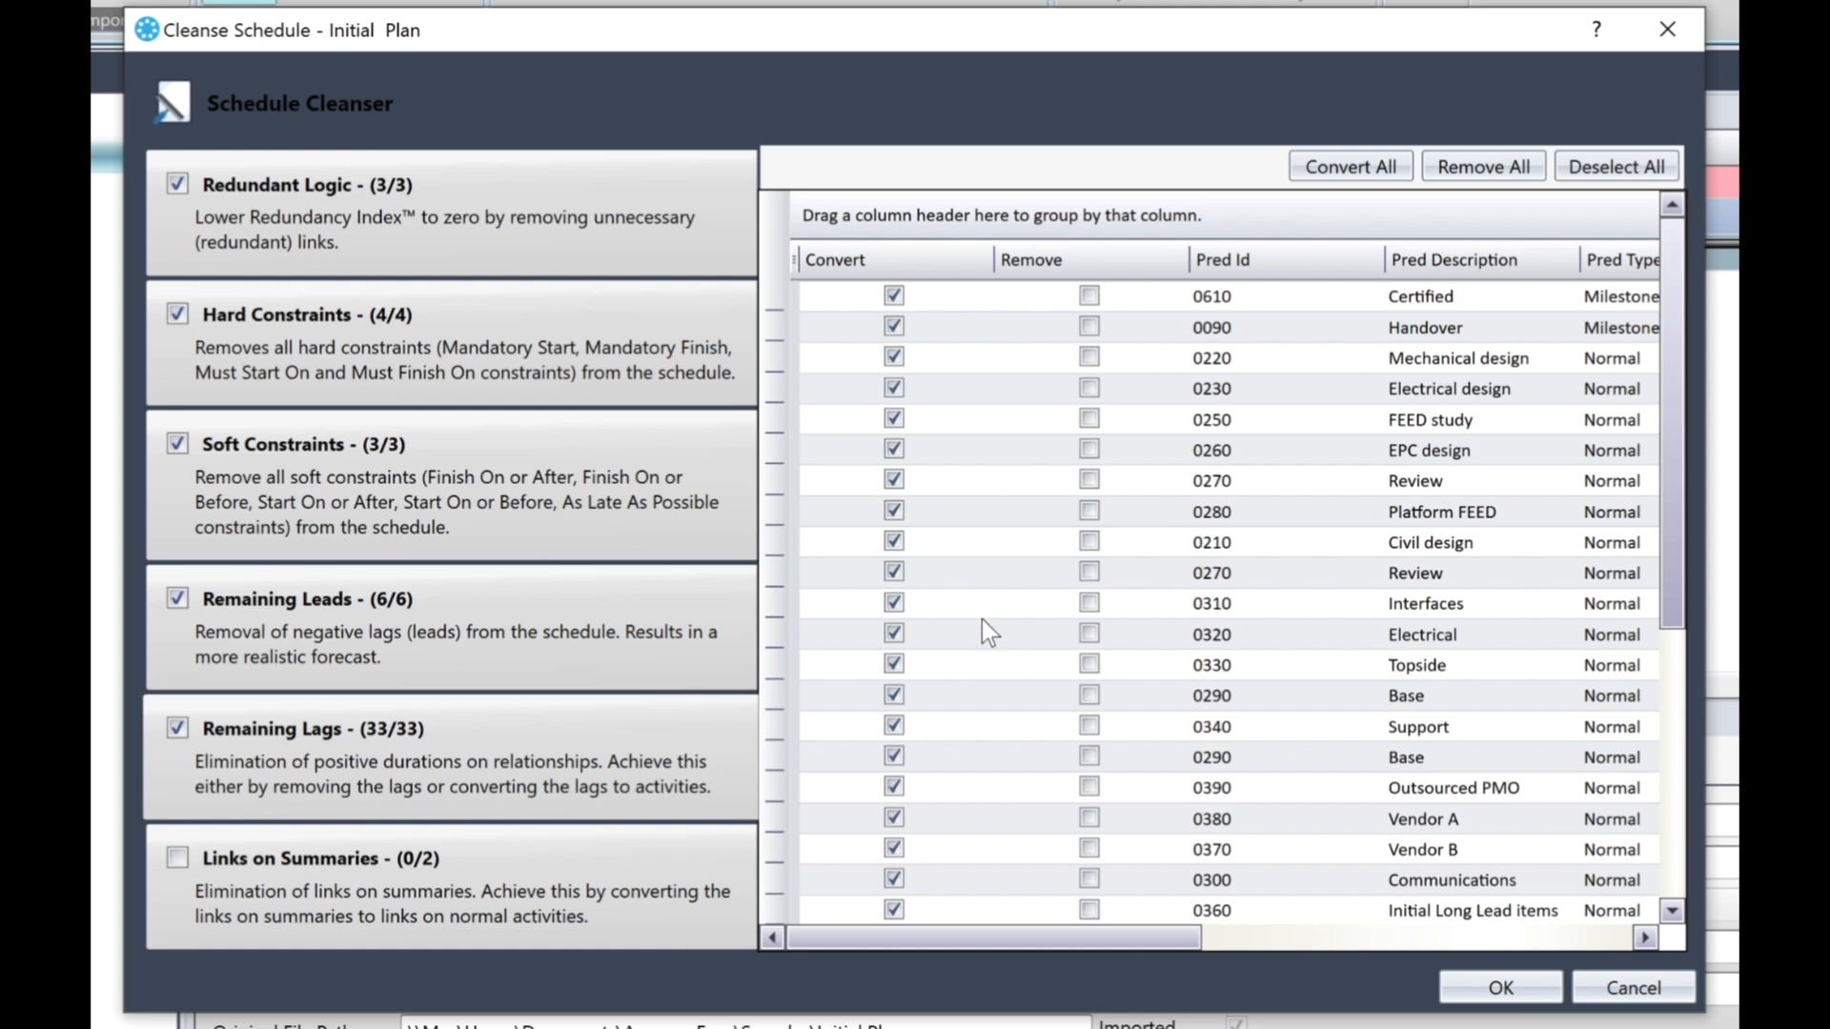
pyautogui.click(178, 857)
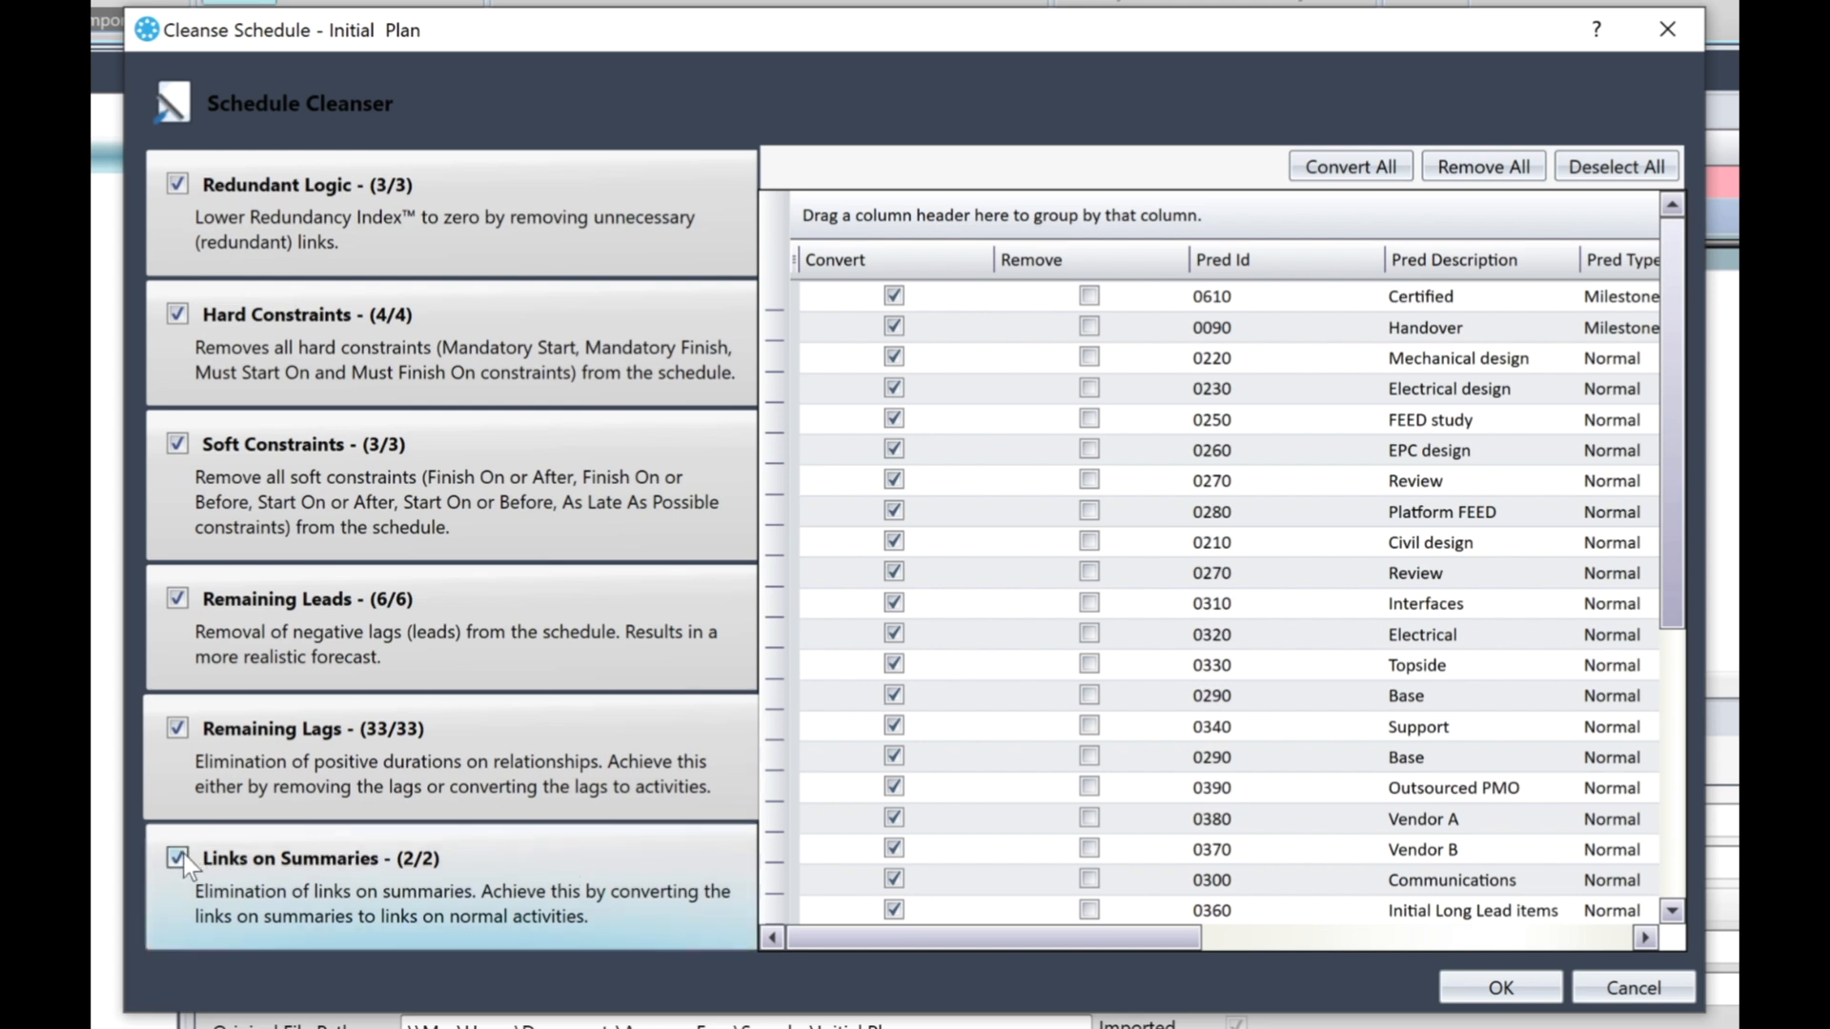
pyautogui.click(459, 884)
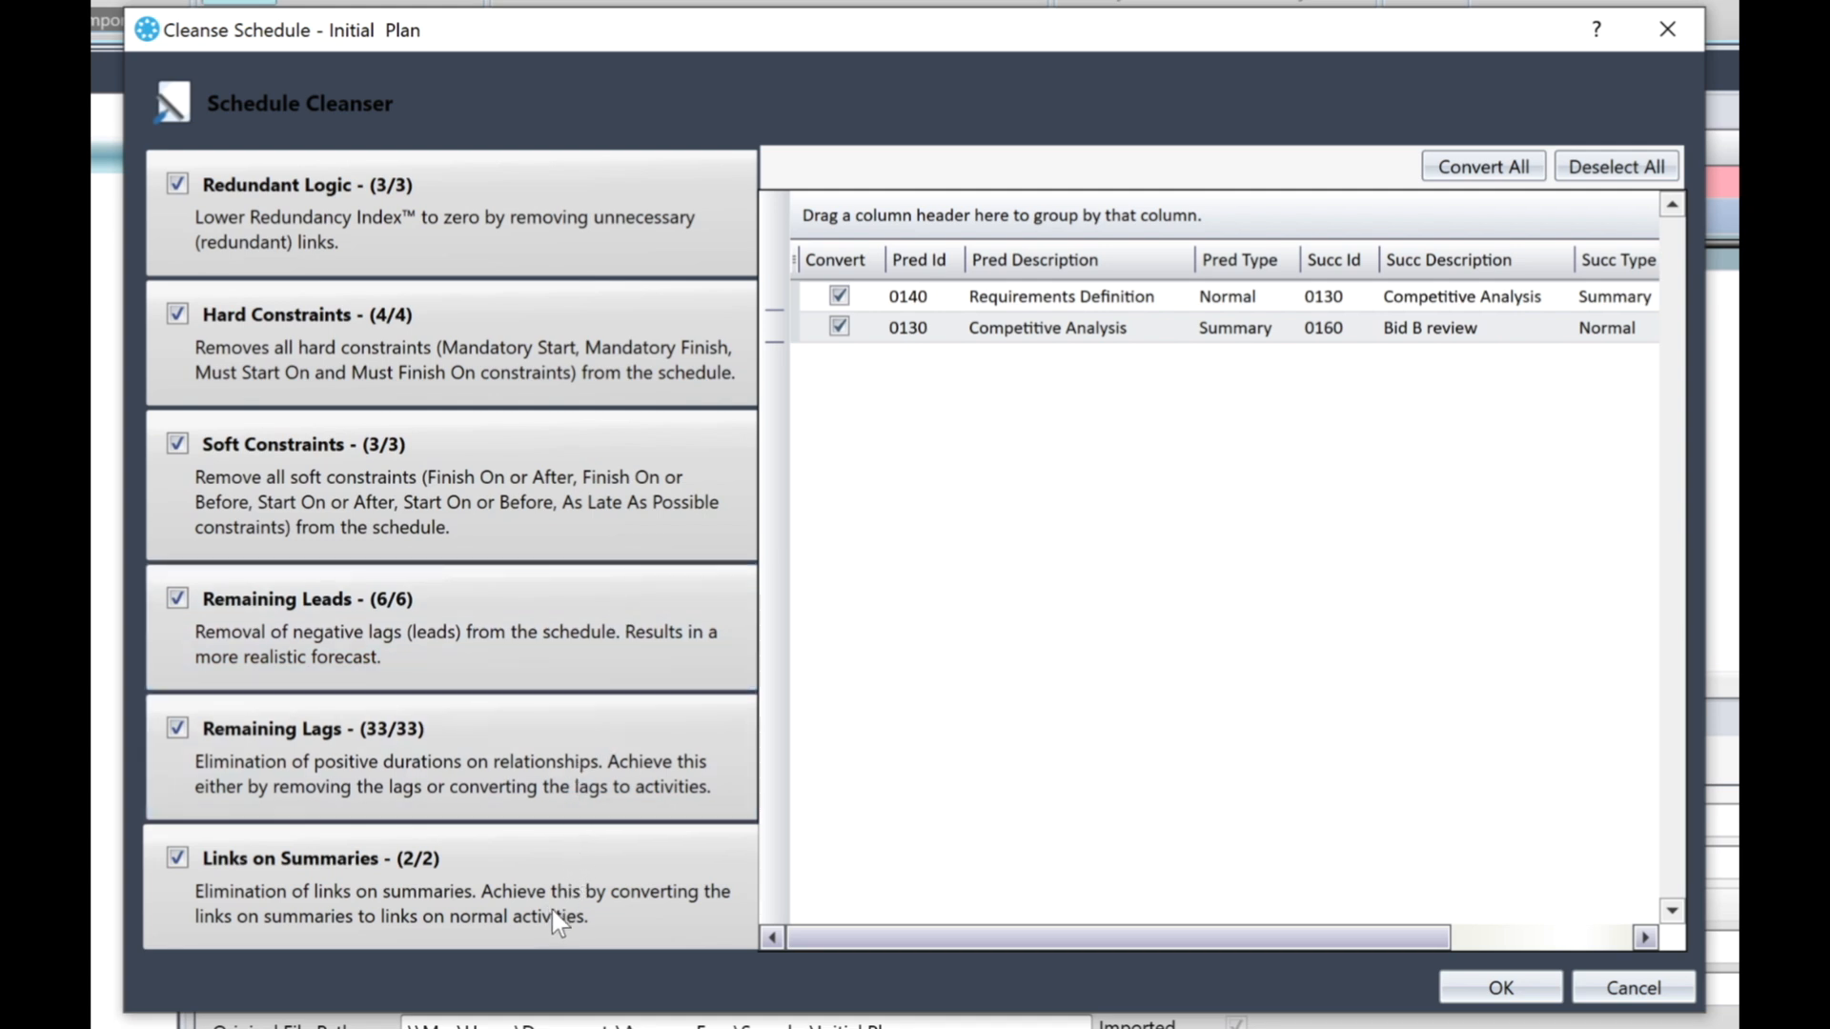
pyautogui.click(1502, 987)
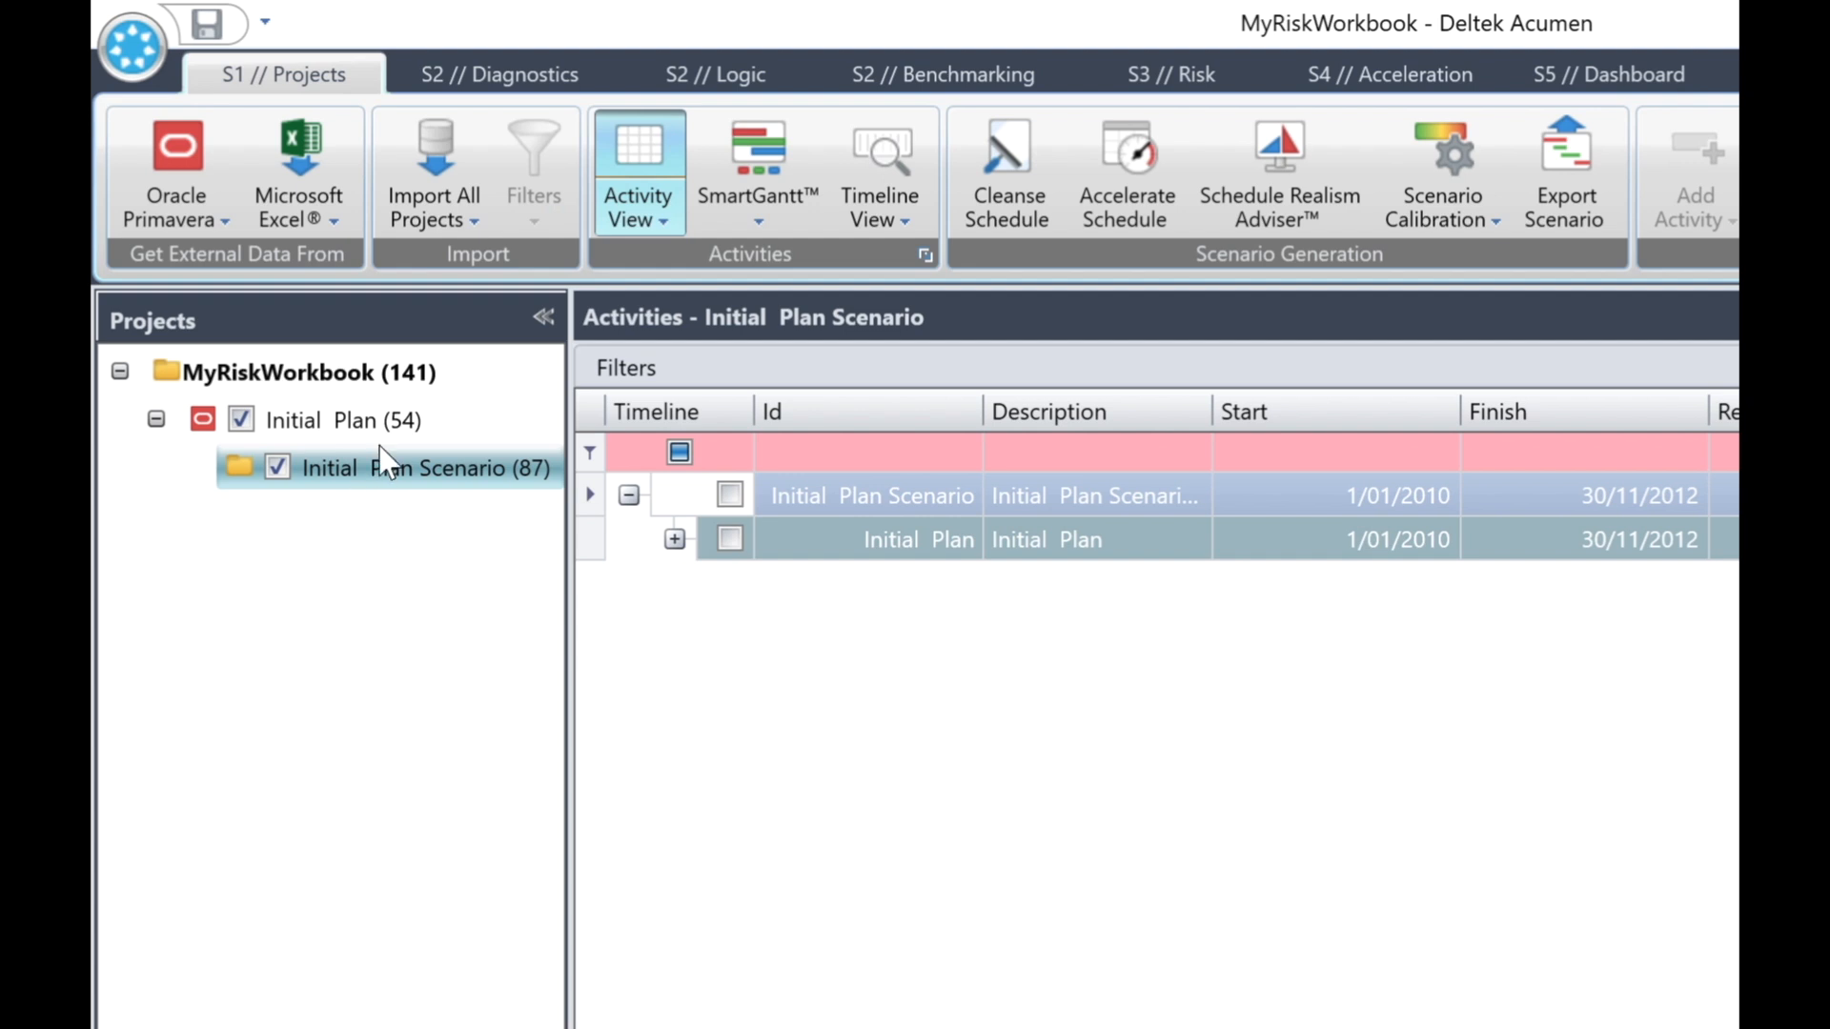
# Run the Fuse diagnostics to compare the schedule quality metrics of Initial Plan and Initial Plan Scenario
pyautogui.moveTo(395, 527)
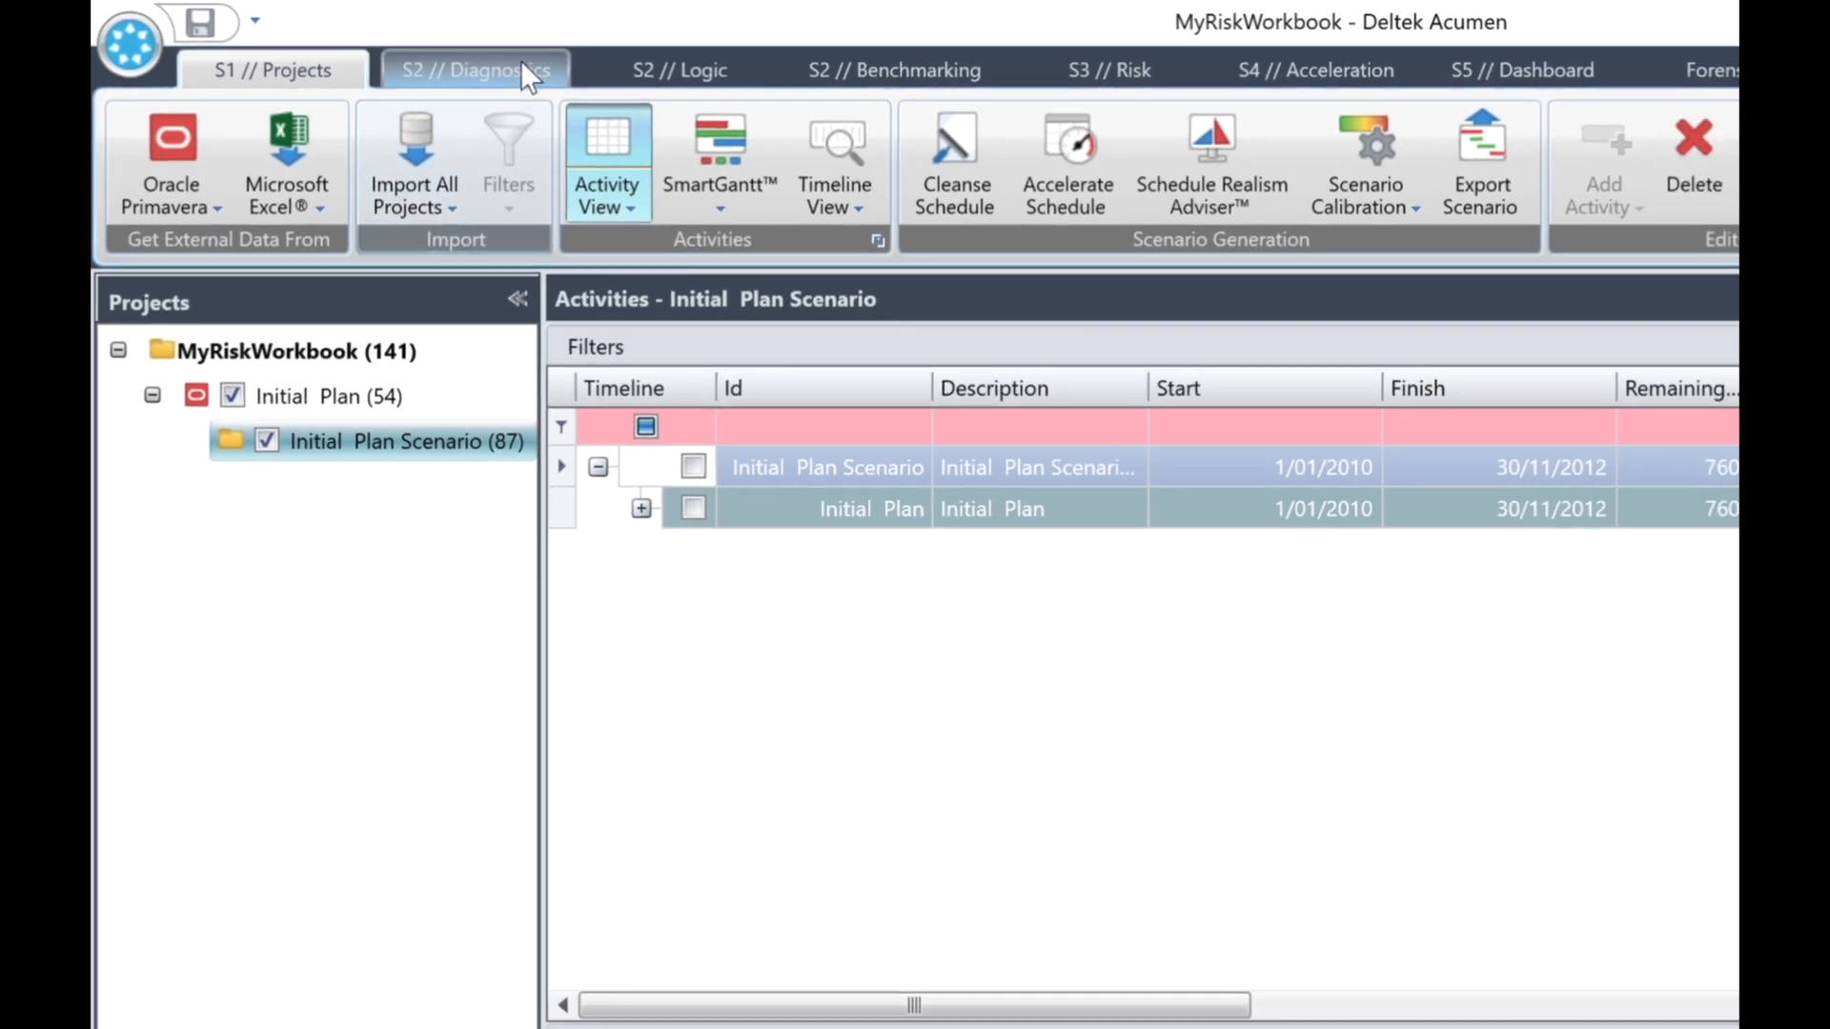
pyautogui.click(520, 60)
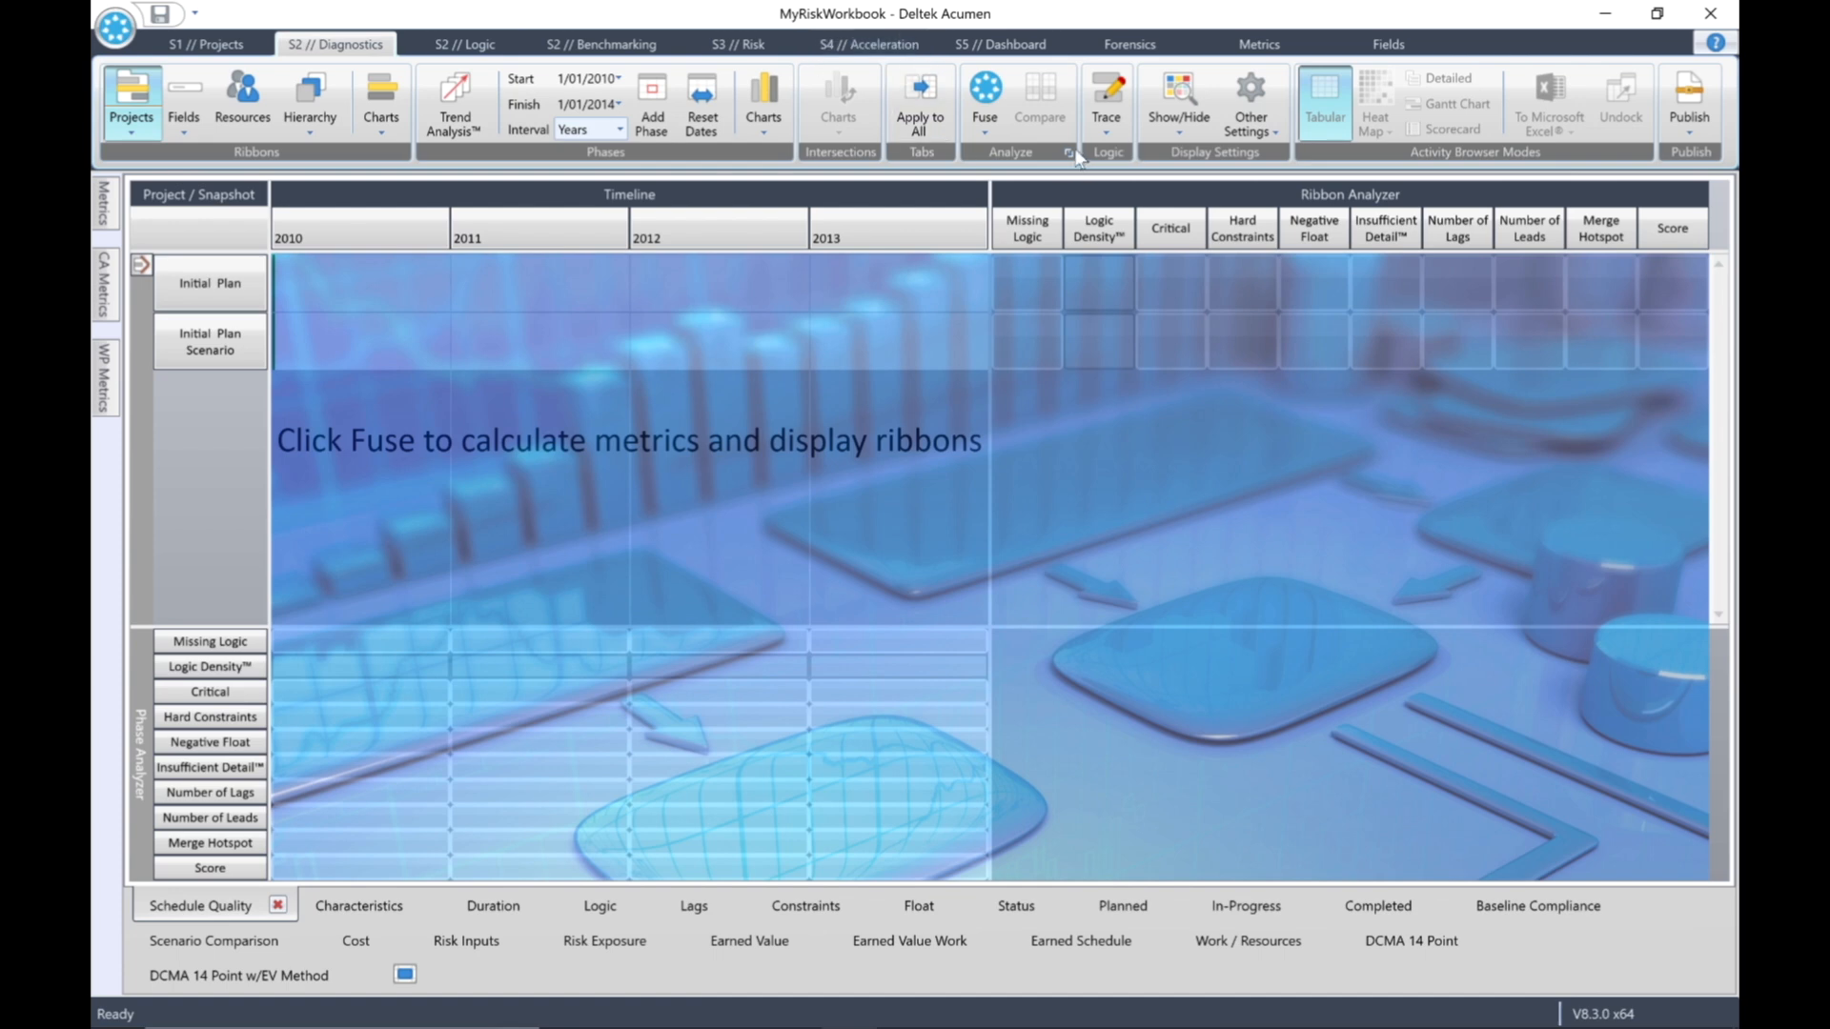
pyautogui.click(985, 96)
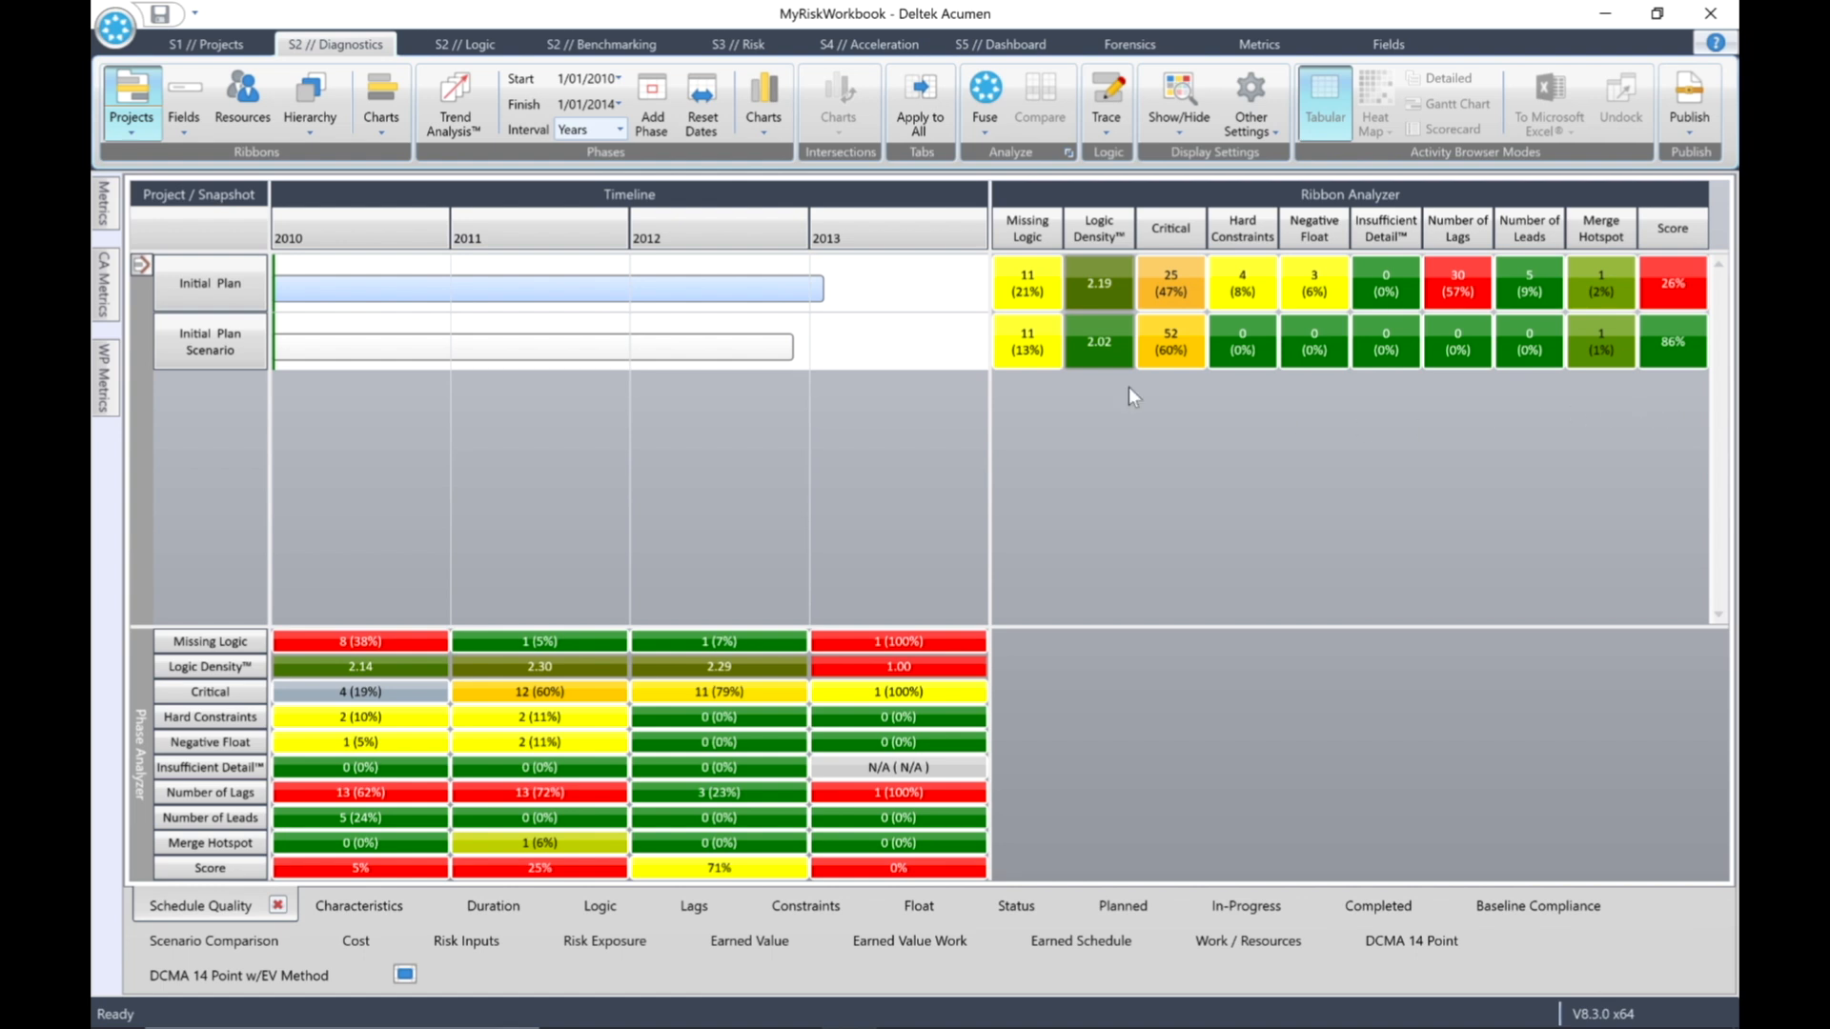
# Rename the Initial Plan Scenario project as My Risk through the description in its general properties
pyautogui.click(200, 48)
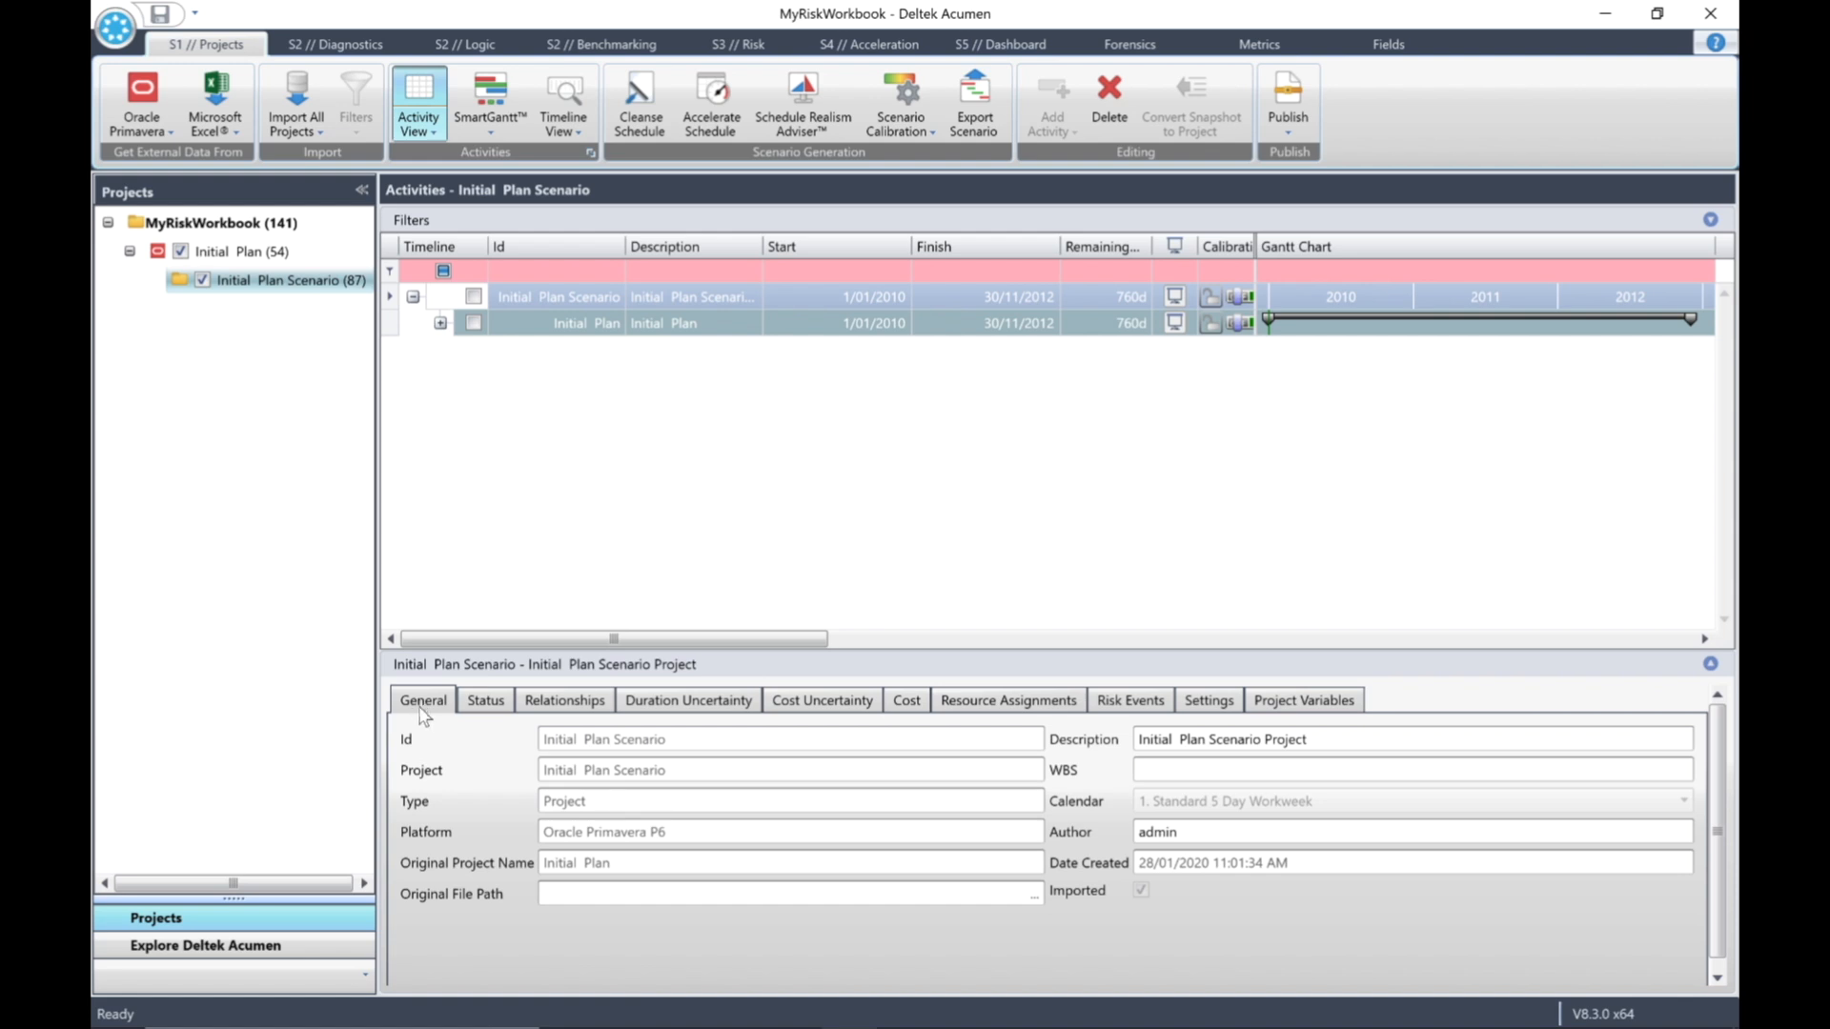
pyautogui.click(1134, 739)
pyautogui.write('M')
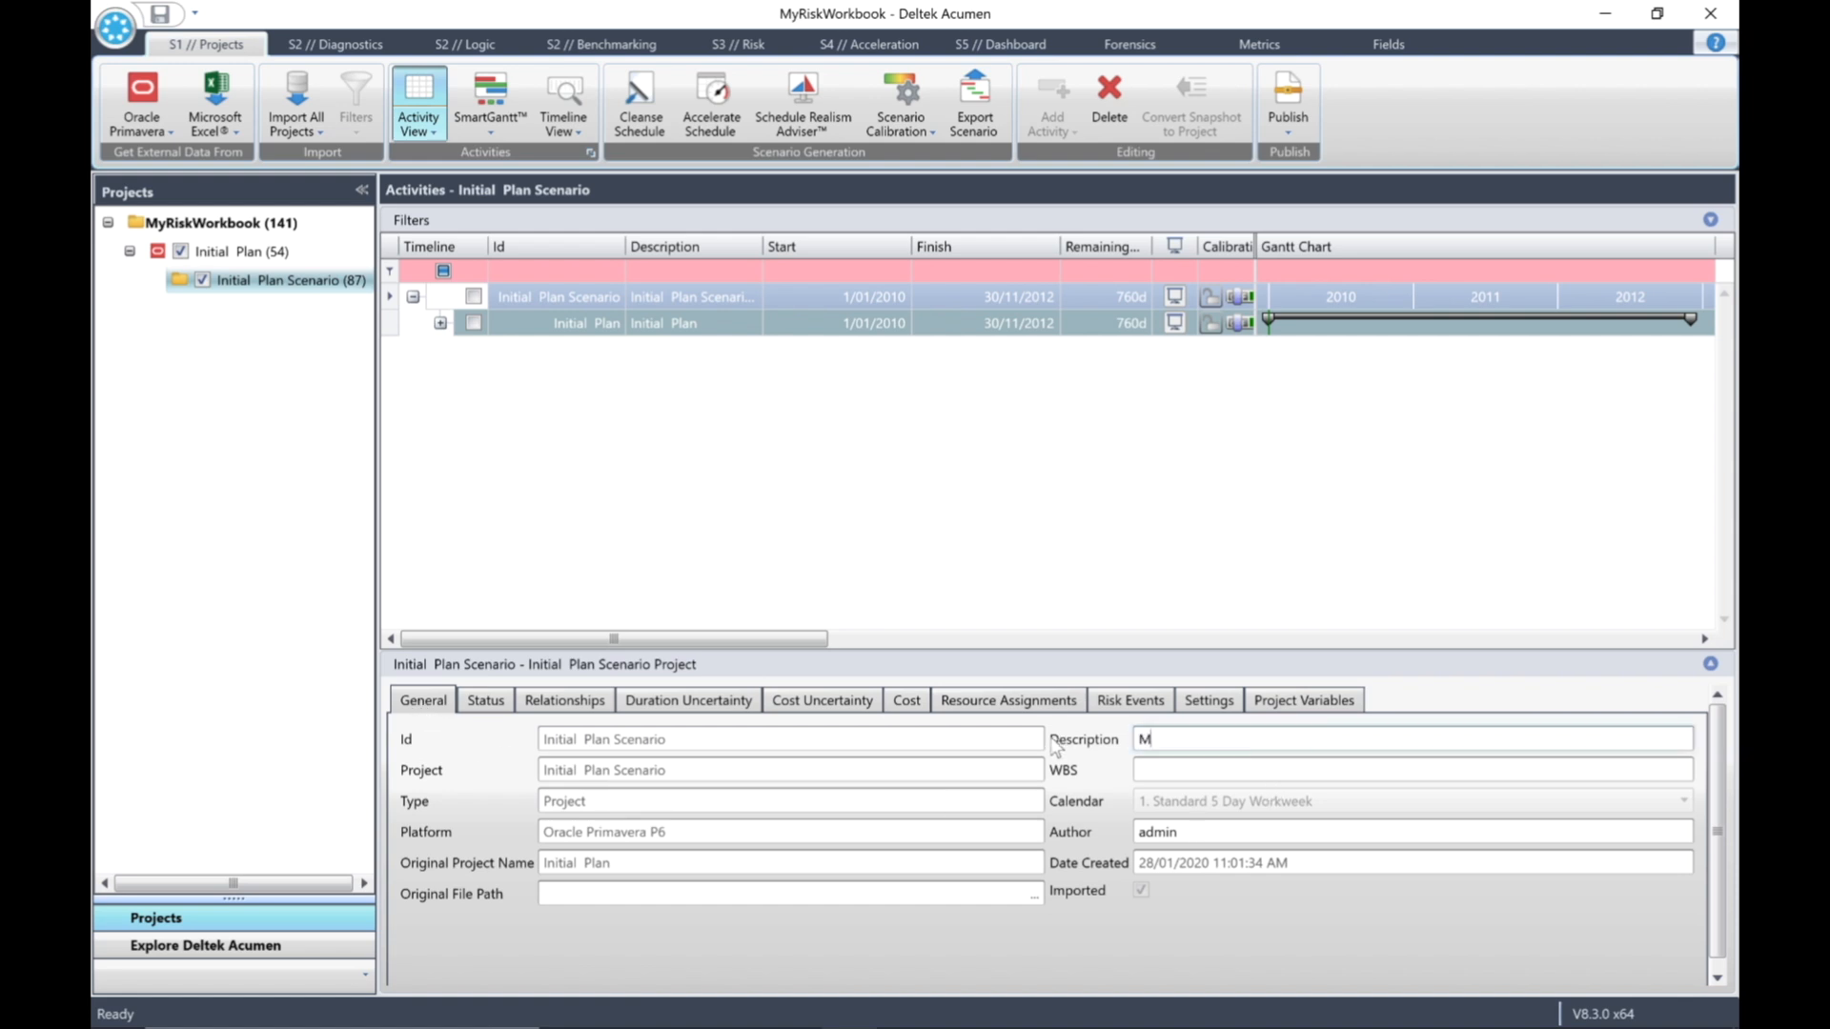
pyautogui.write('y Risk')
pyautogui.press('Return')
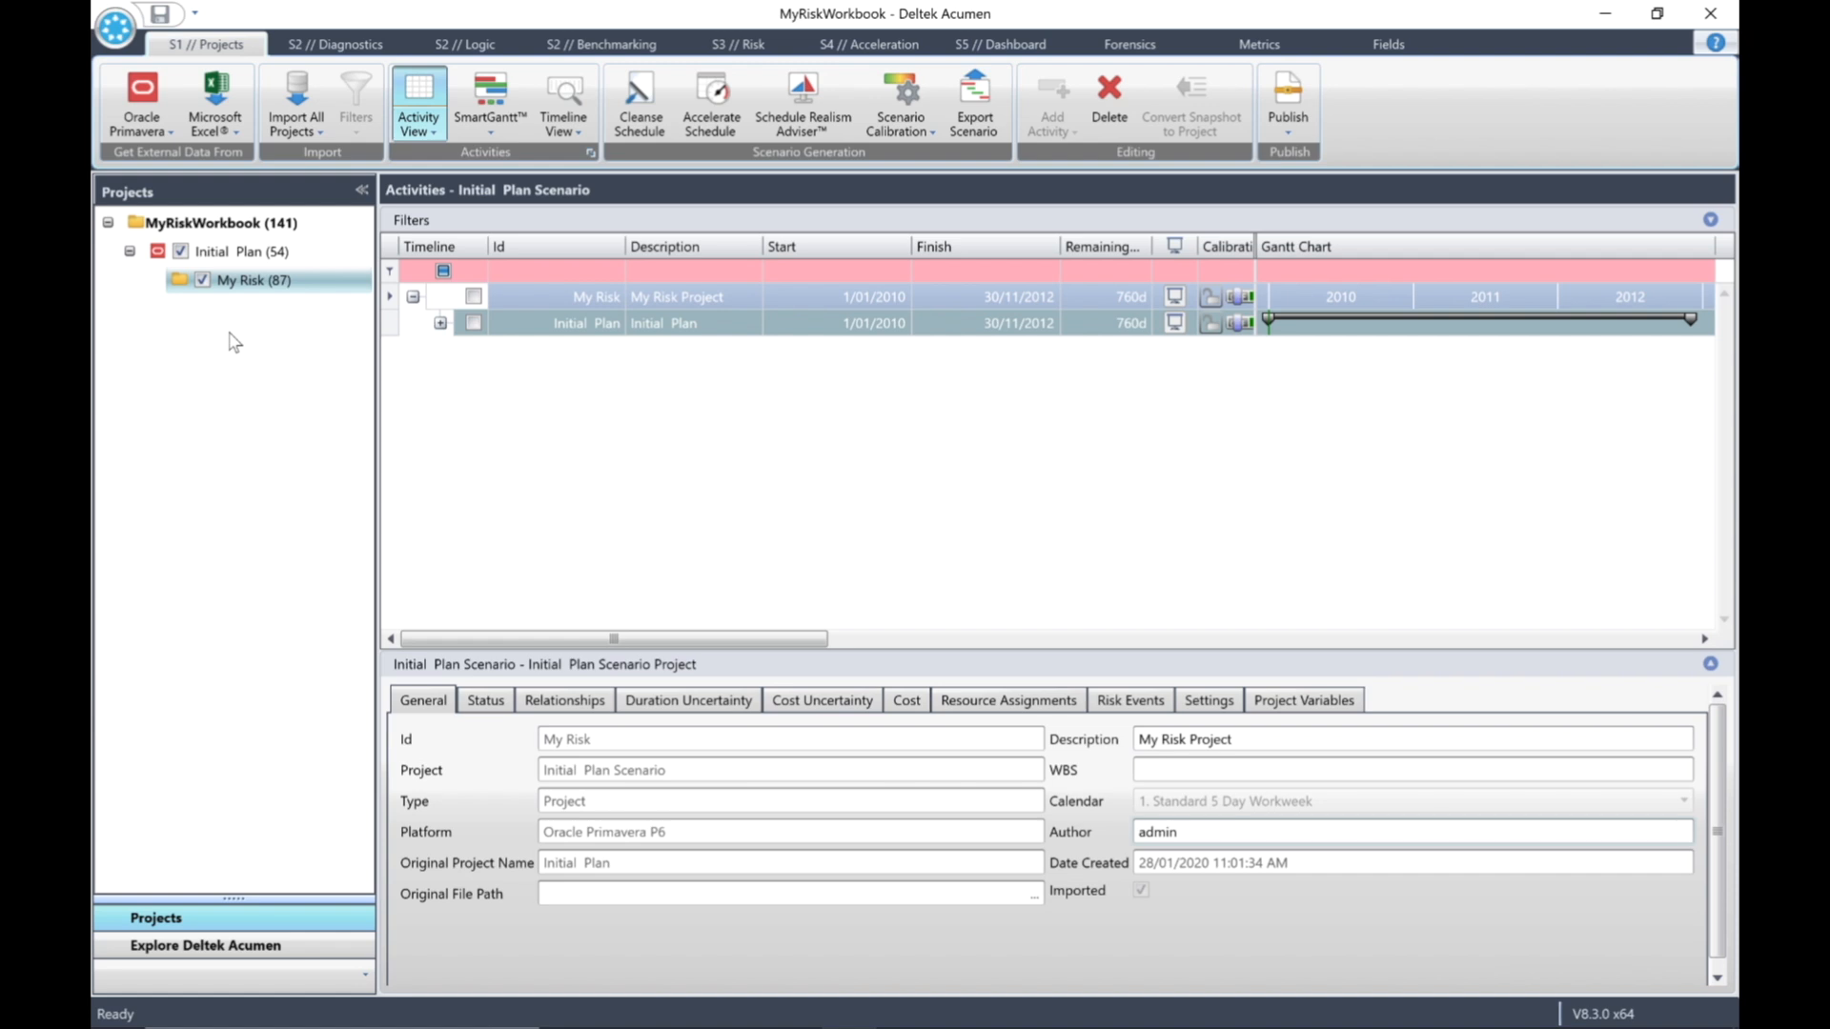
# Close MyRiskWorkbook and save its changes
pyautogui.click(116, 31)
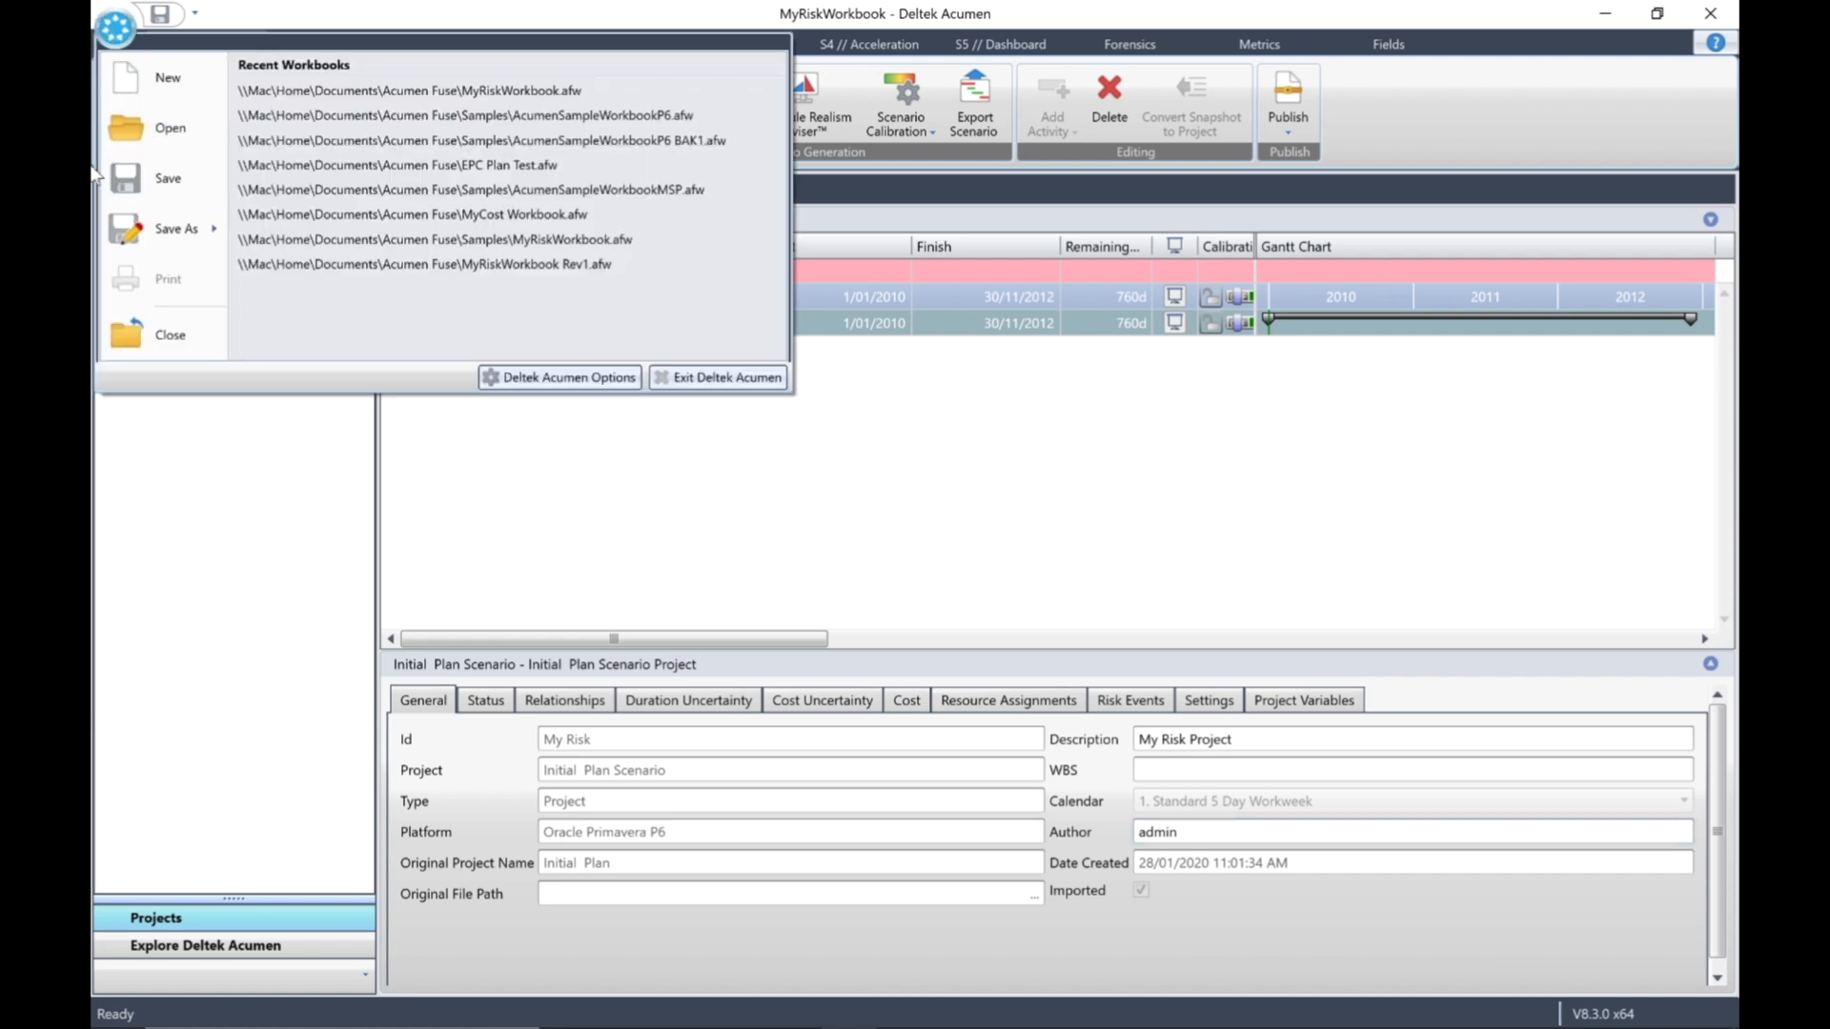
pyautogui.click(176, 335)
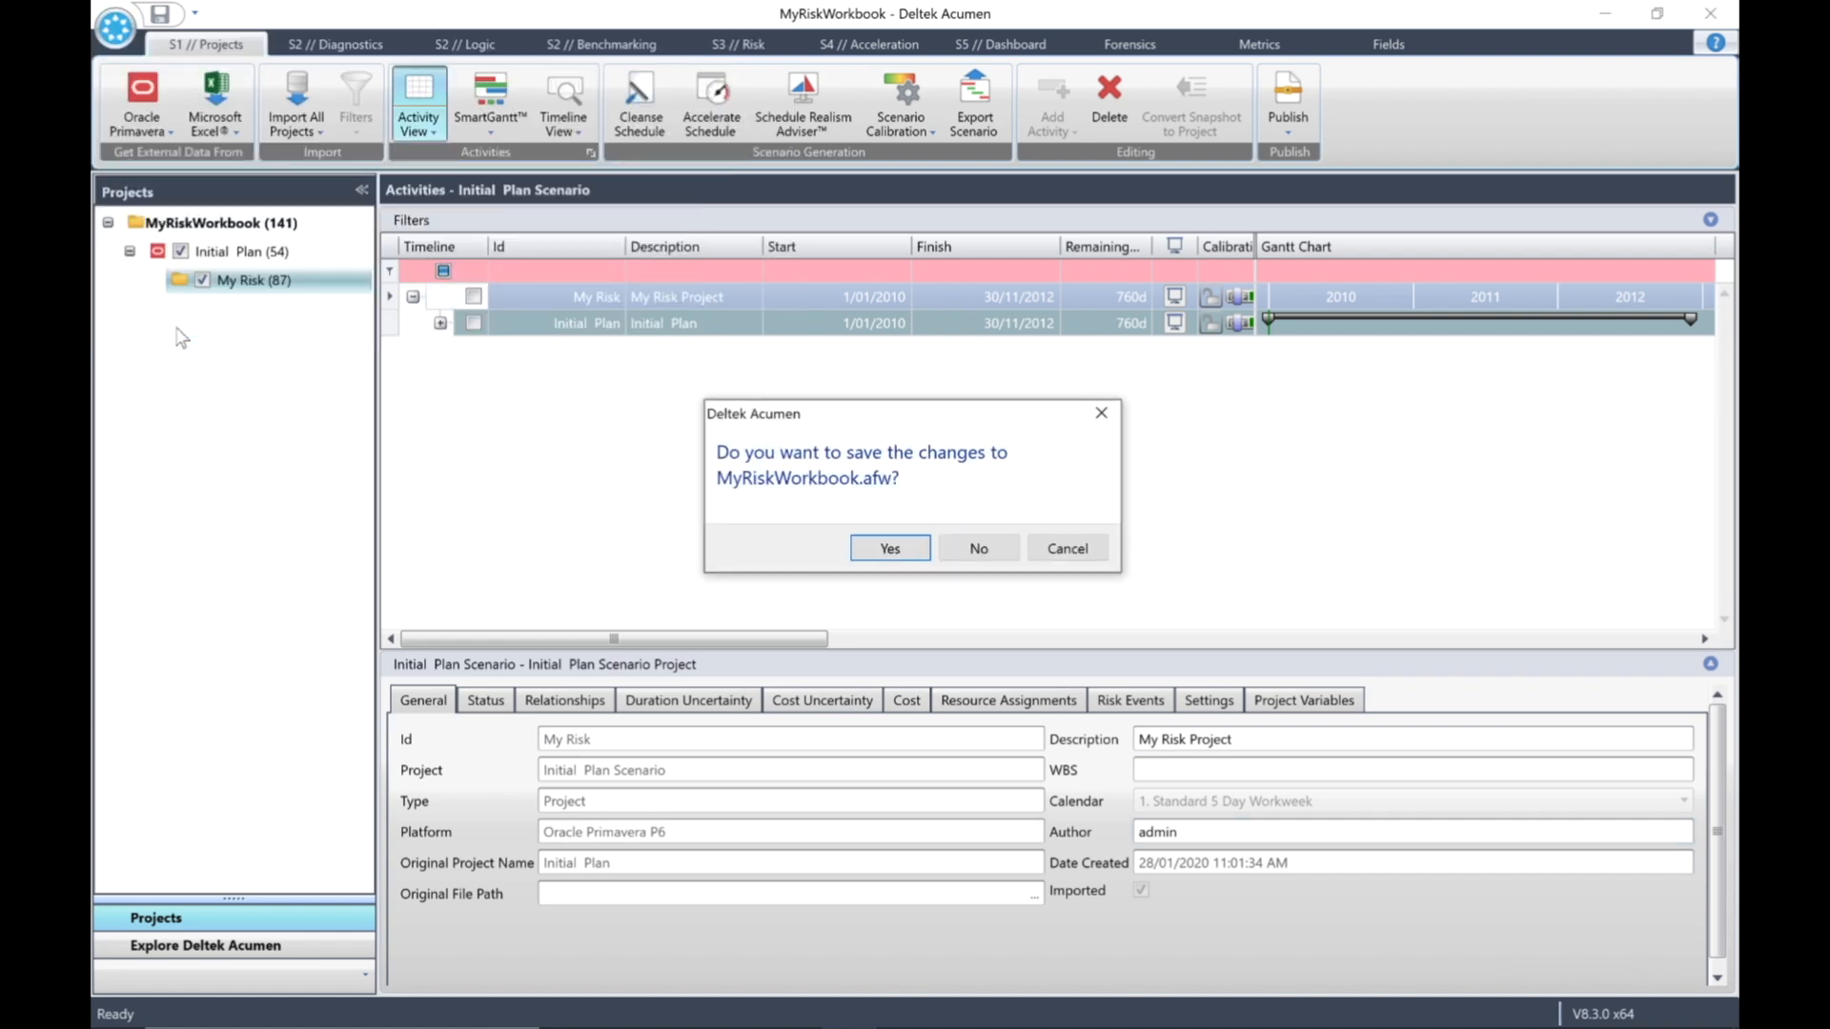
pyautogui.click(884, 548)
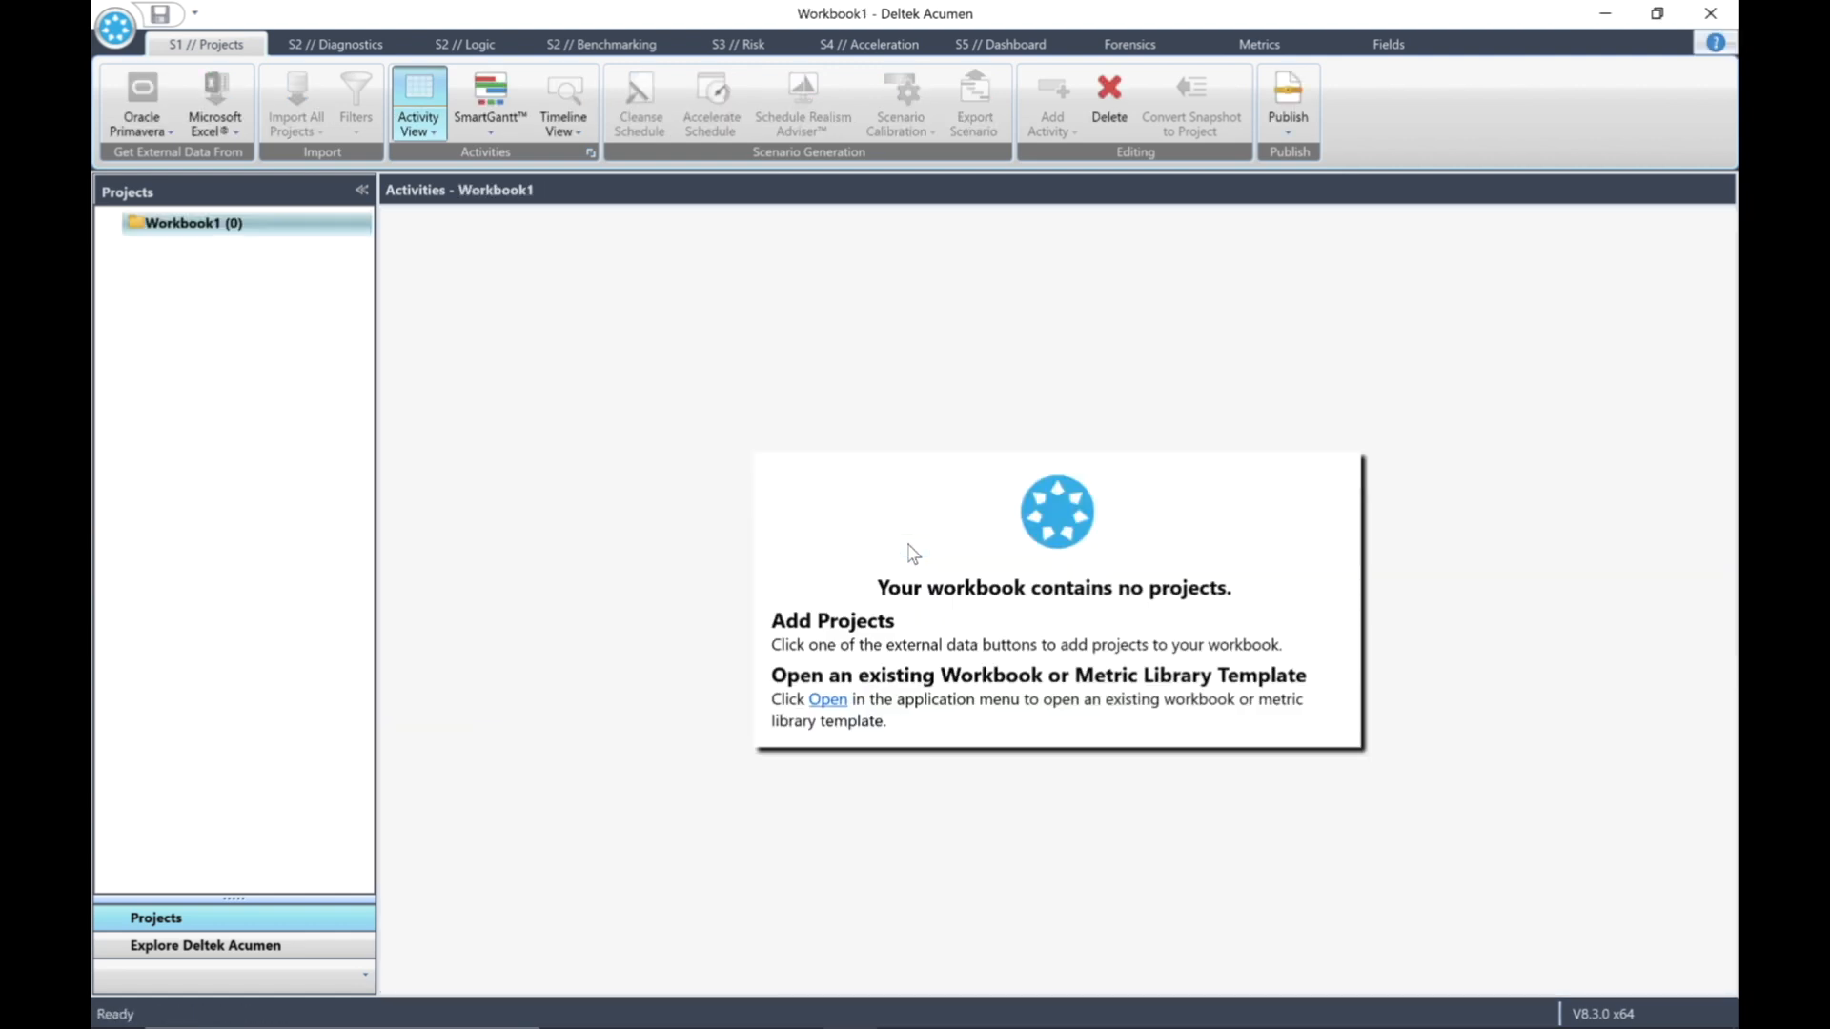